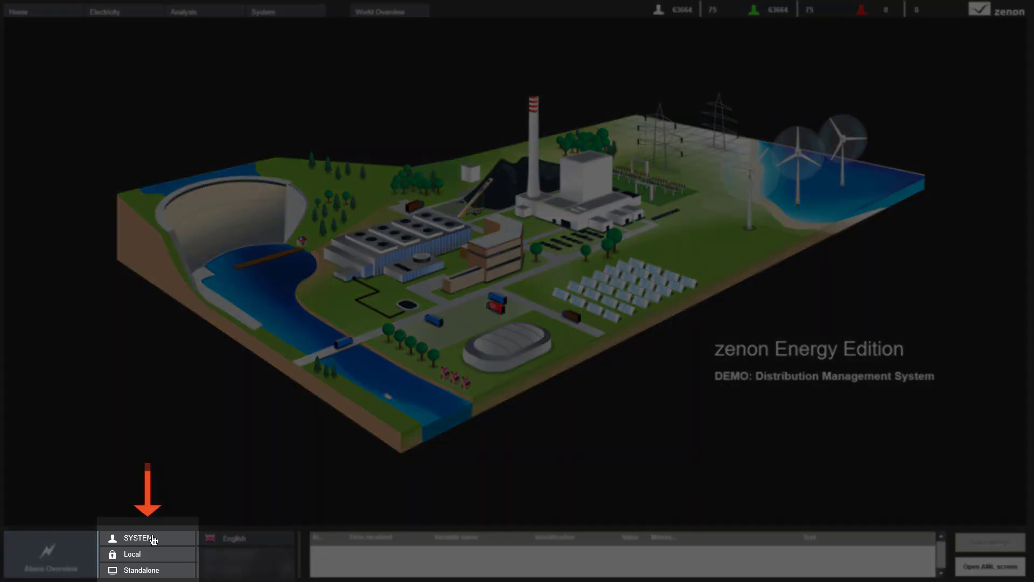
Log in directly with the Operator account
{"action": "left_click", "coordinate": [153, 540]}
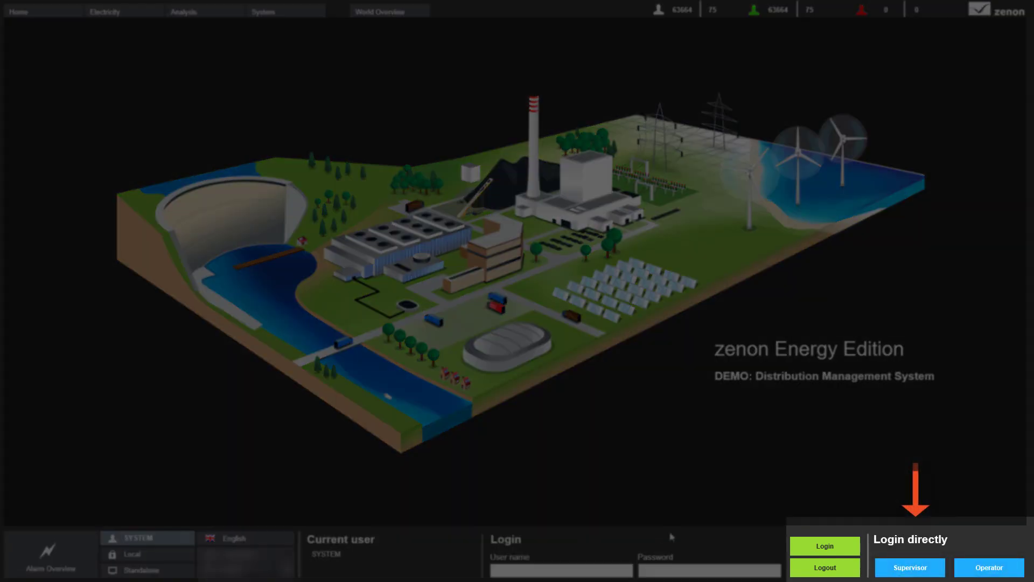
{"action": "left_click", "coordinate": [993, 571]}
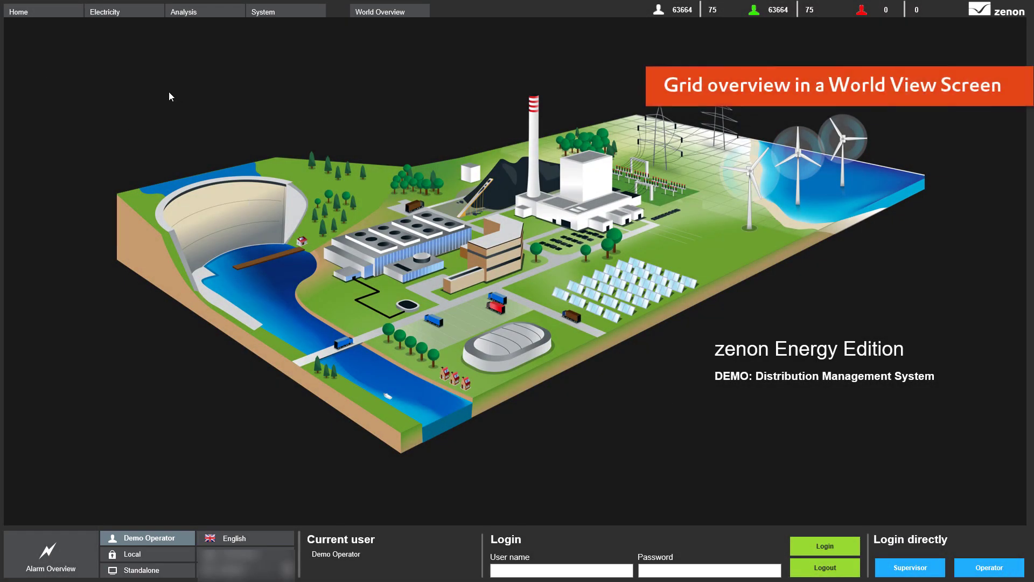
Open the 030KV Grid screen and look over its station list in the World Overview window, closing that window when done
{"action": "left_click", "coordinate": [136, 21]}
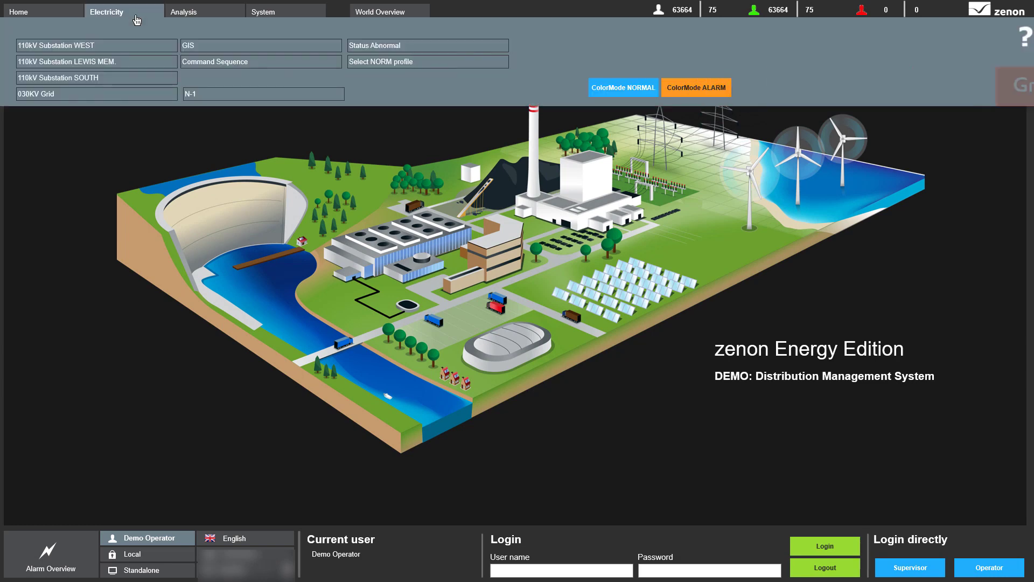
{"action": "left_click", "coordinate": [93, 96]}
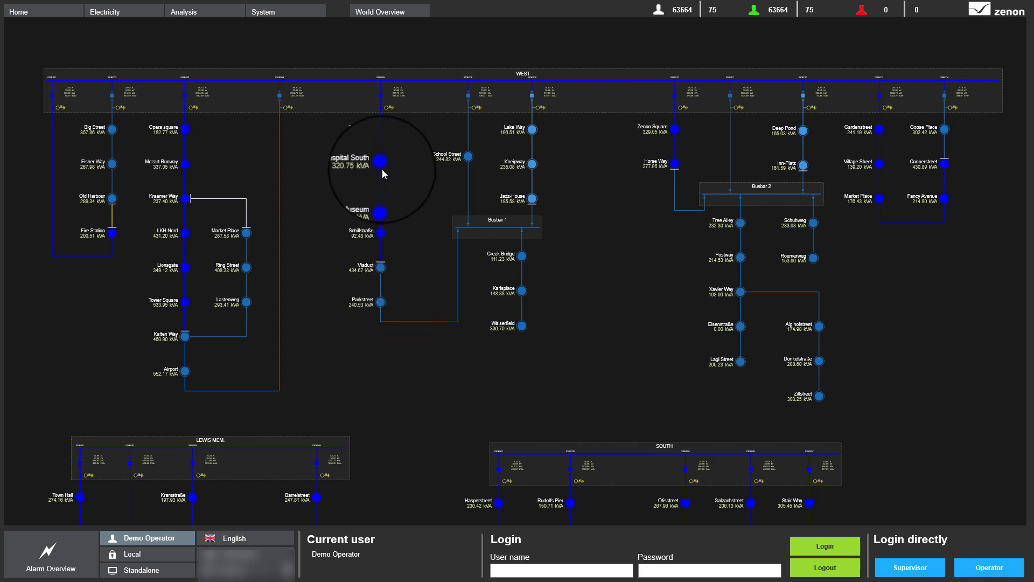
{"action": "left_click", "coordinate": [388, 20]}
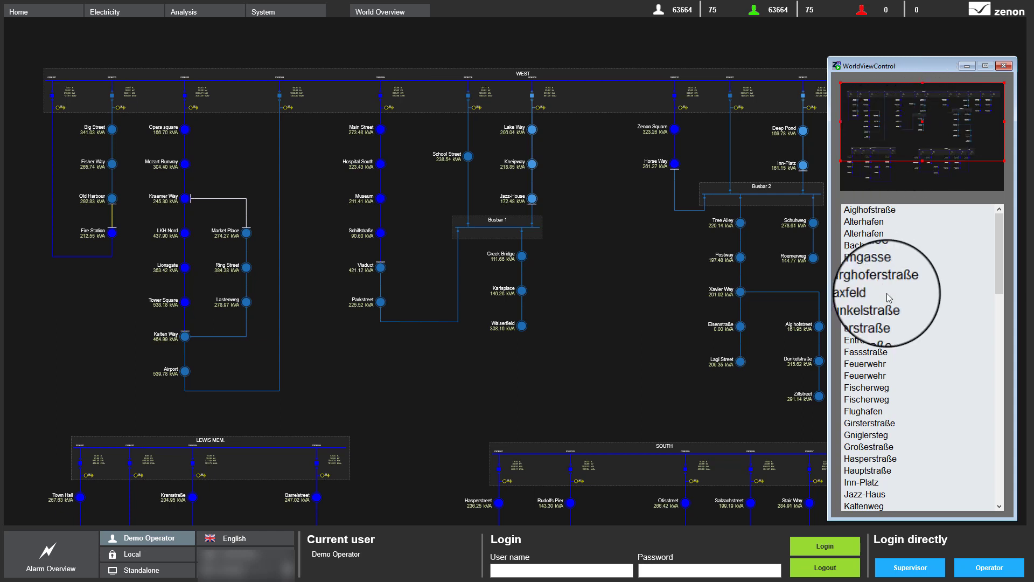
{"action": "left_click", "coordinate": [1004, 65]}
Switch the Museum station's transformer switch (DMS_030KV_MUSEUM_LTR00_RV) to OPEN, unlocking the active interlocking condition
{"action": "scroll", "coordinate": [354, 200], "scroll_direction": "up", "scroll_amount": 3}
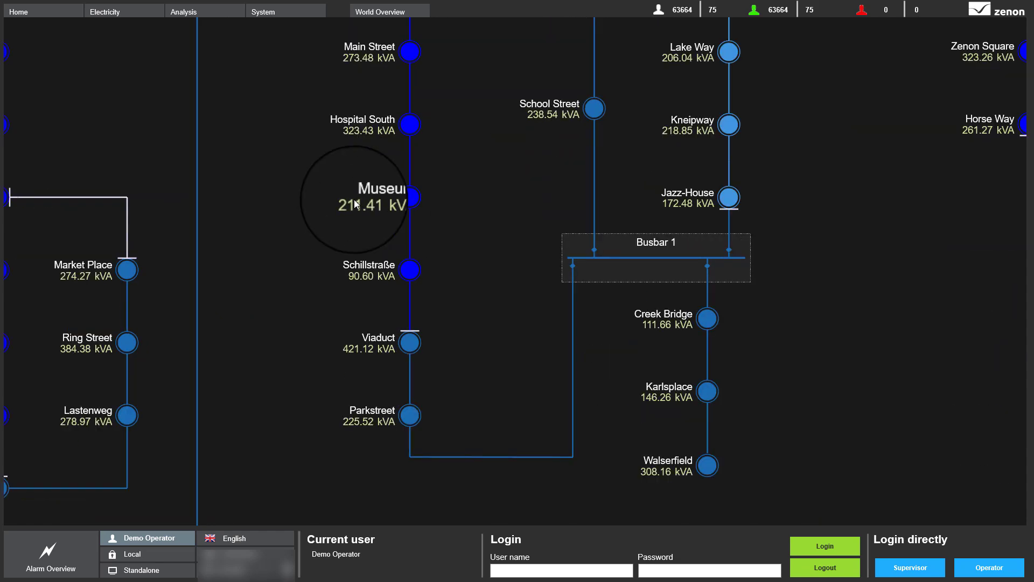
{"action": "scroll", "coordinate": [354, 200], "scroll_direction": "up", "scroll_amount": 2}
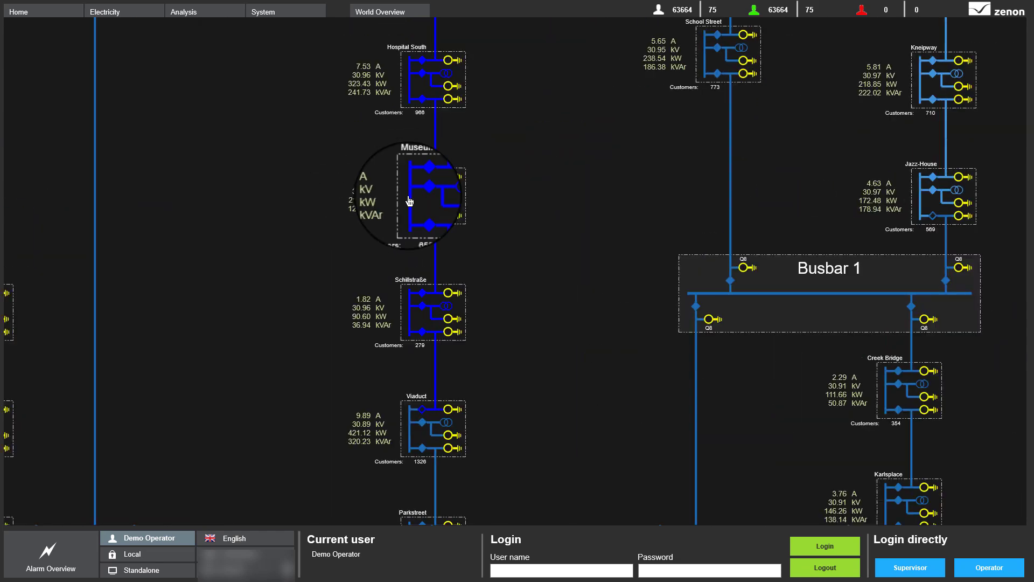
{"action": "scroll", "coordinate": [409, 201], "scroll_direction": "up", "scroll_amount": 1}
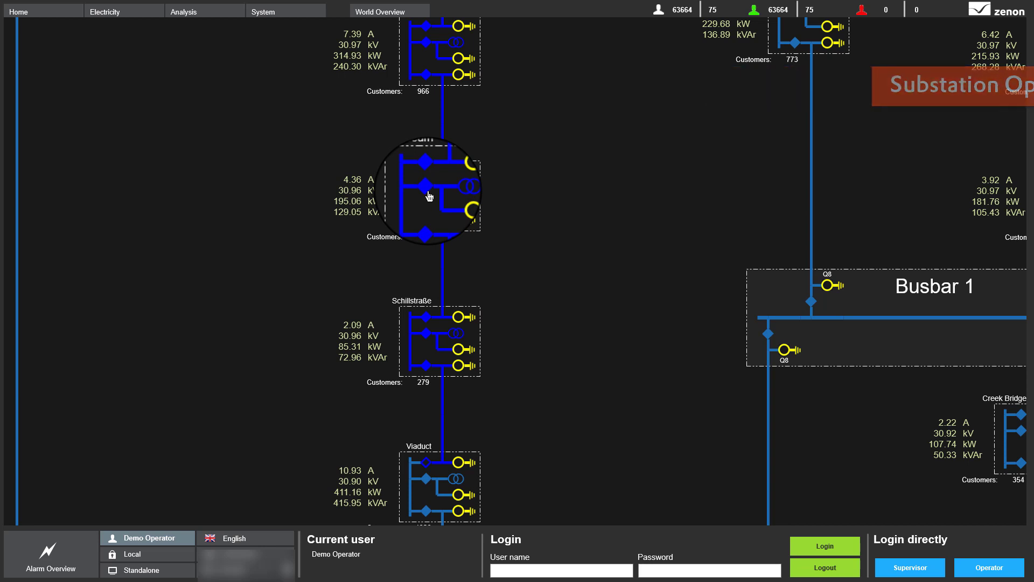
{"action": "left_click", "coordinate": [427, 187]}
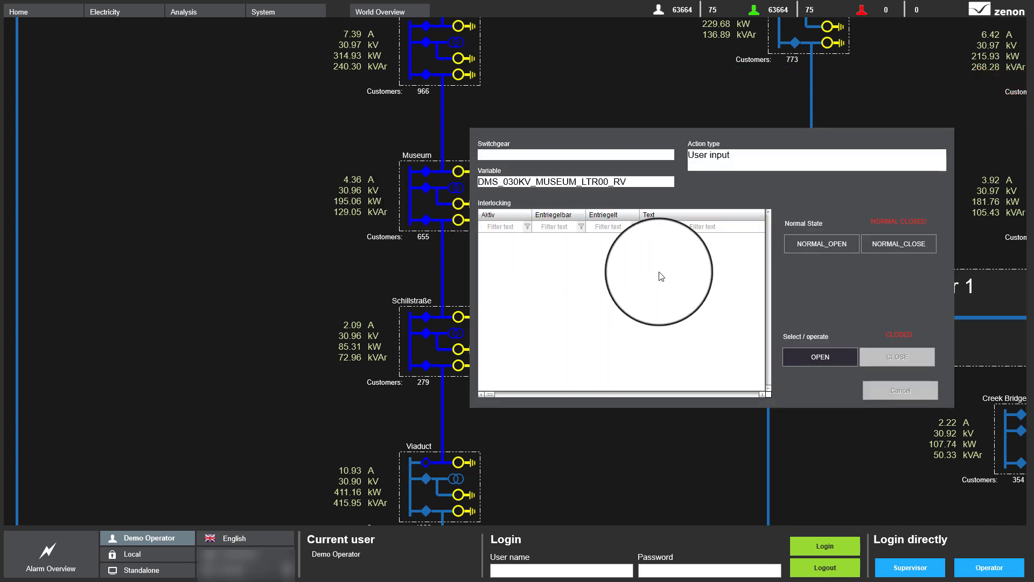
{"action": "left_click", "coordinate": [819, 357]}
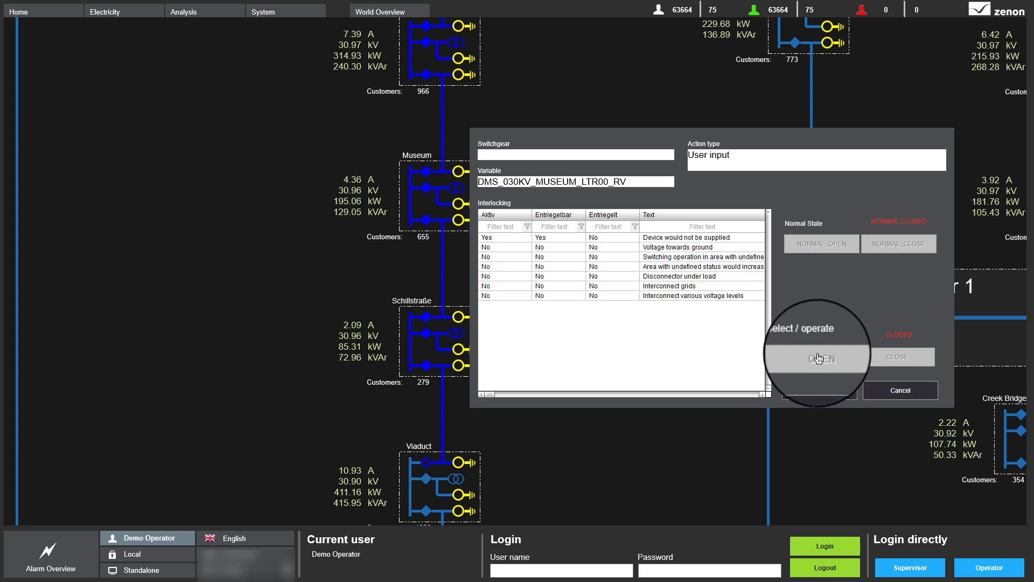
{"action": "left_click", "coordinate": [798, 400]}
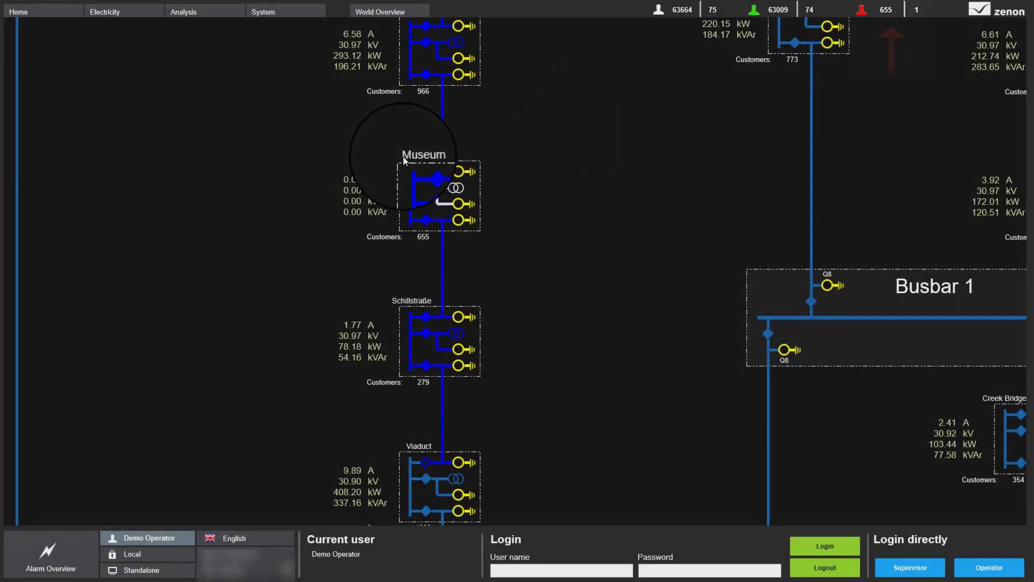
Switch the Museum station's transformer switch back to CLOSE
{"action": "left_click", "coordinate": [421, 193]}
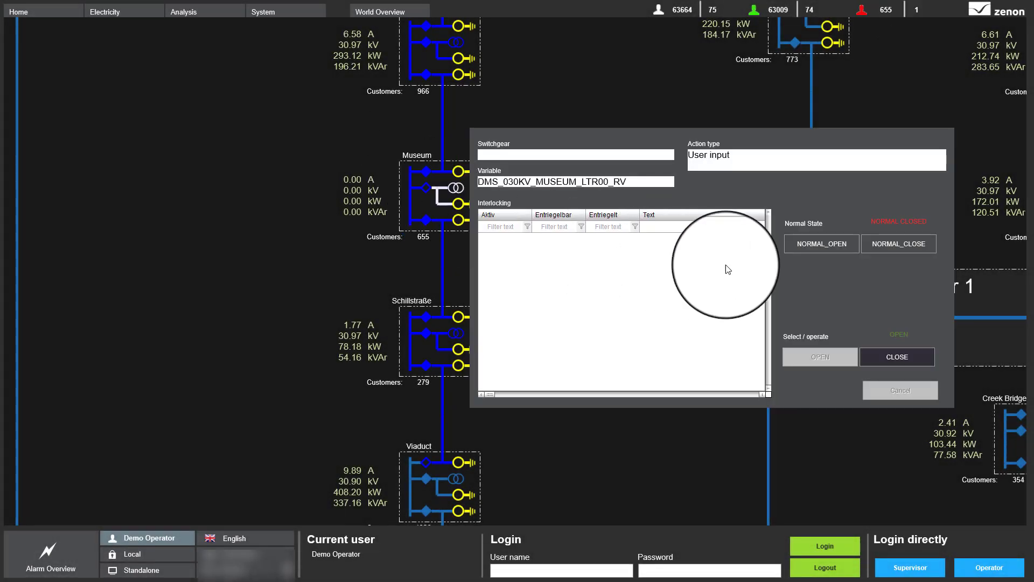
{"action": "left_click", "coordinate": [898, 356]}
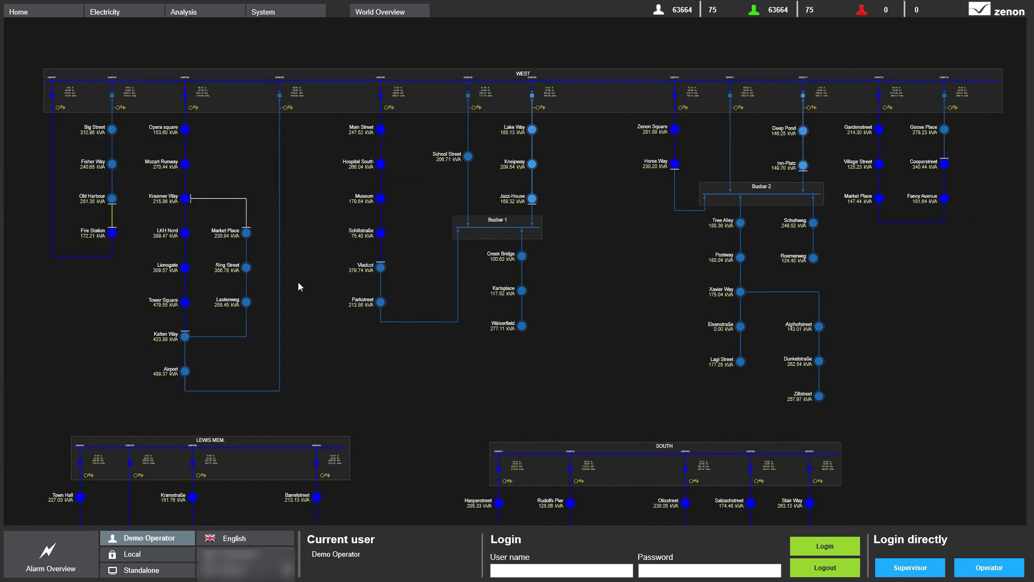
In the 110kV Substation WEST screen, command the Q0 breaker of feeder 030F005 (HAUPTSTR.) to open and unlock its interlocking
{"action": "left_click", "coordinate": [100, 12]}
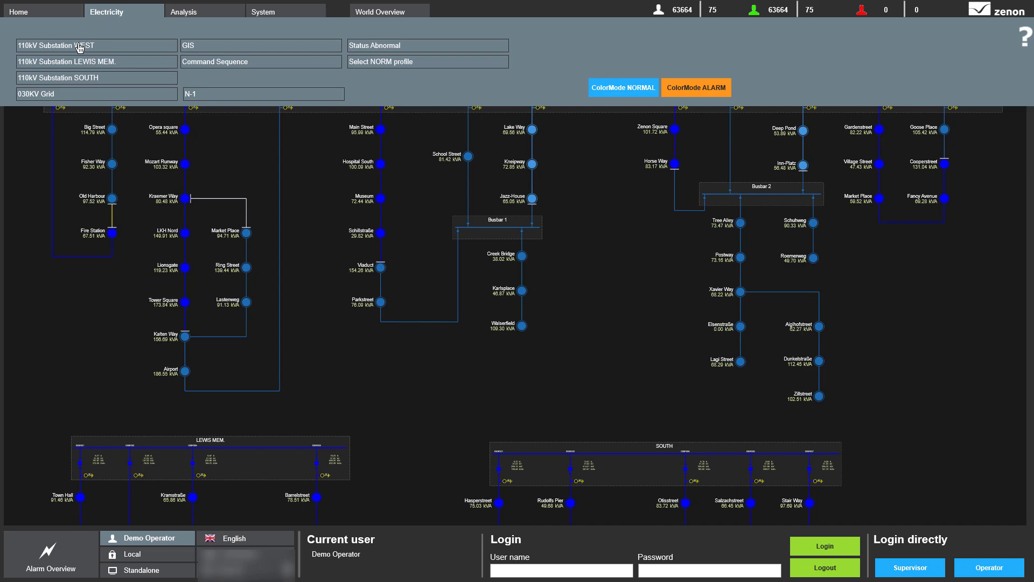
{"action": "left_click", "coordinate": [80, 47]}
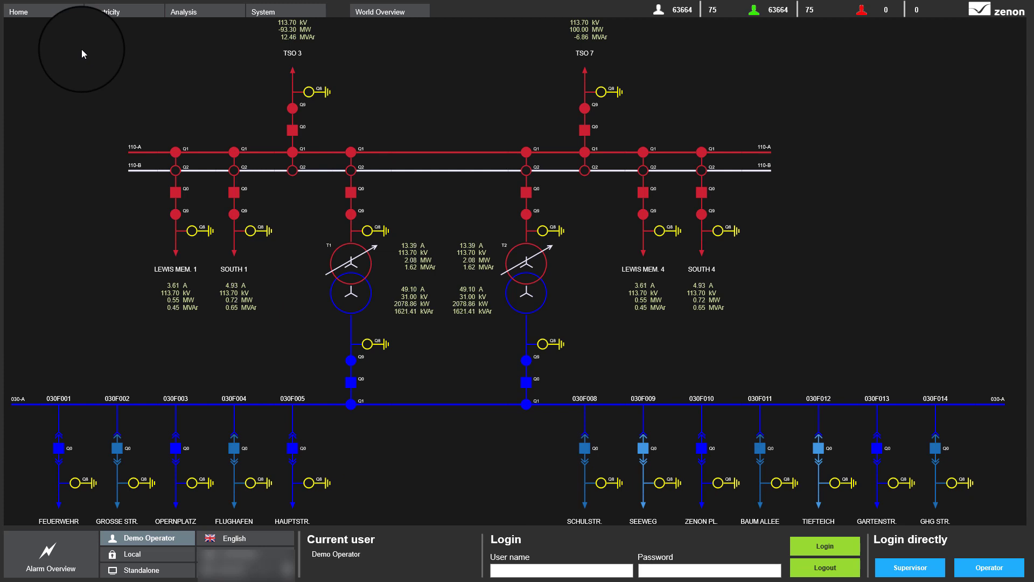
{"action": "left_click", "coordinate": [294, 456]}
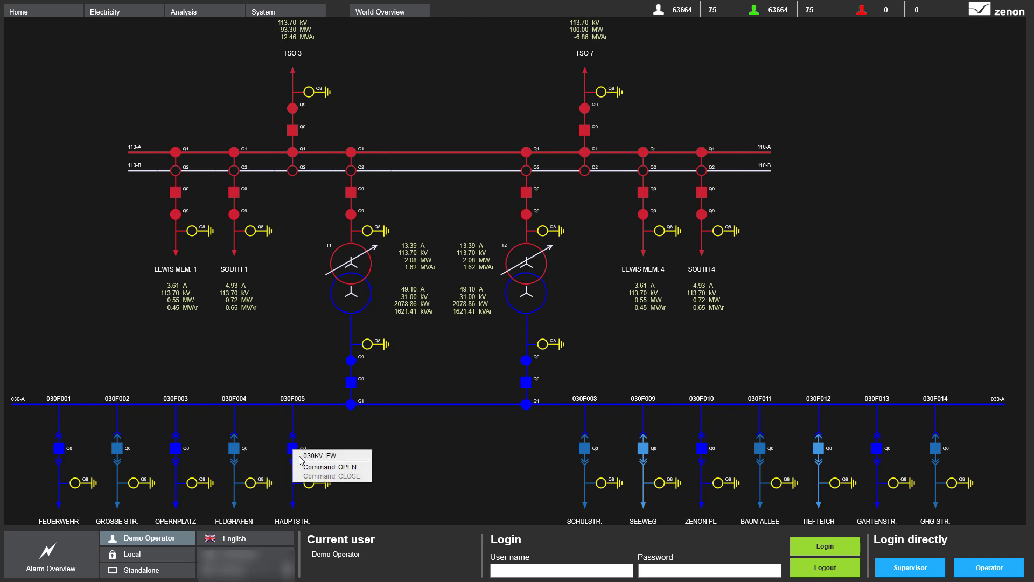
{"action": "left_click", "coordinate": [326, 467]}
{"action": "left_click", "coordinate": [349, 566]}
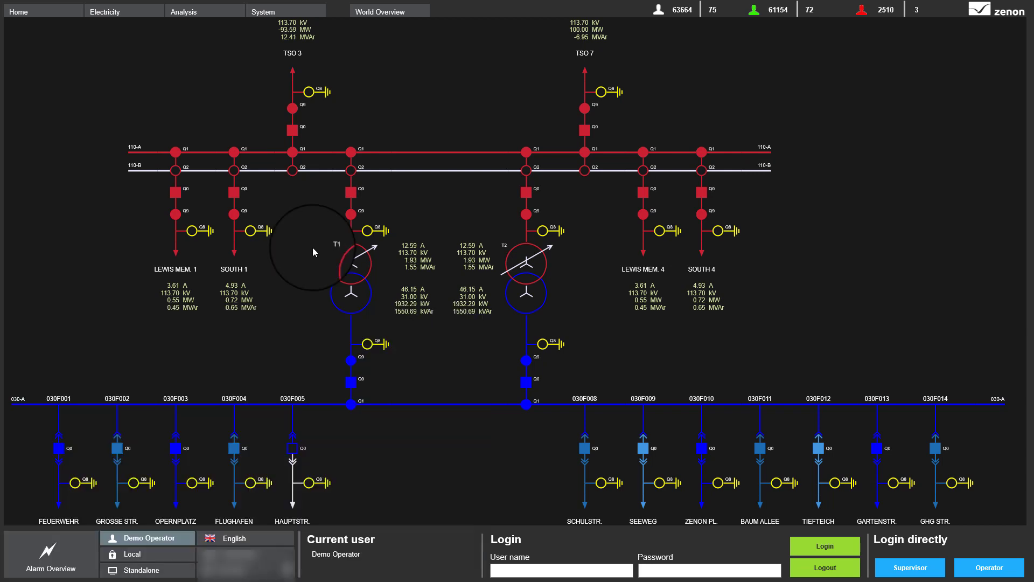
View the details of transformer T1 in Substation WEST, including its tap changer and measurements, and close them
{"action": "left_click", "coordinate": [354, 281]}
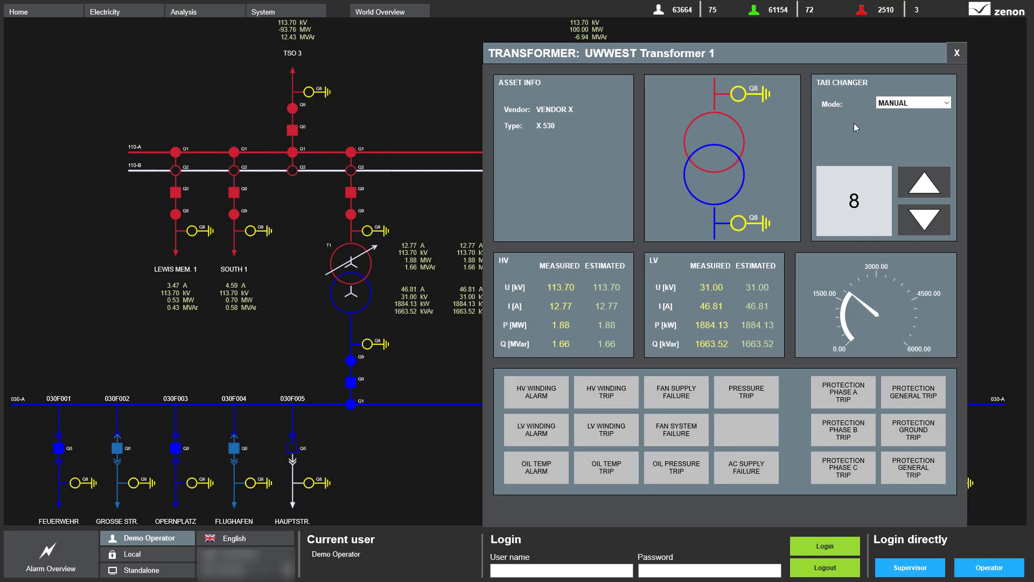
{"action": "left_click", "coordinate": [957, 53]}
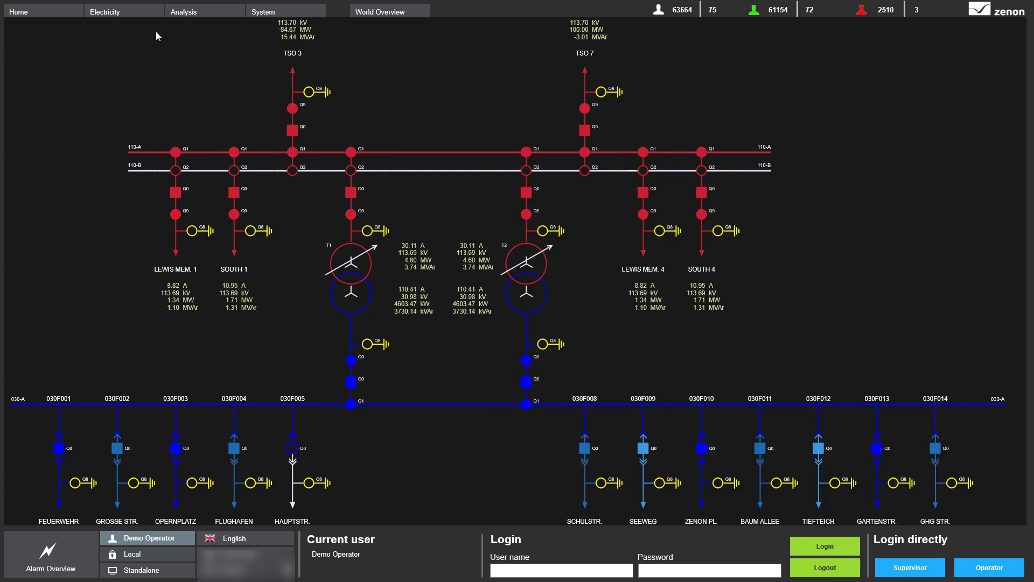
Open the GIS screen and examine the grid lines around the substation up close
{"action": "left_click", "coordinate": [145, 18]}
{"action": "left_click", "coordinate": [212, 48]}
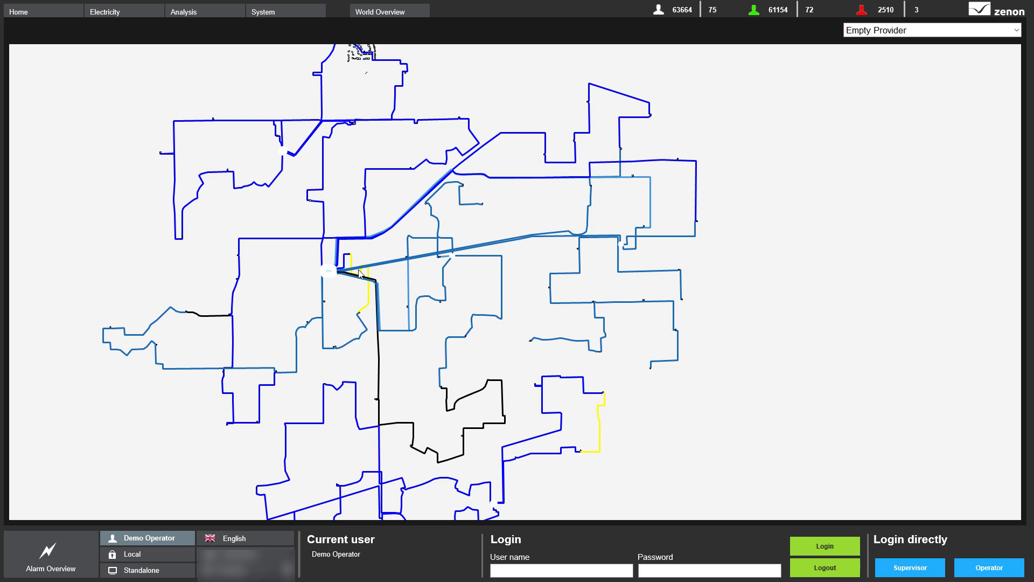
{"action": "scroll", "coordinate": [359, 273], "scroll_direction": "up", "scroll_amount": 3}
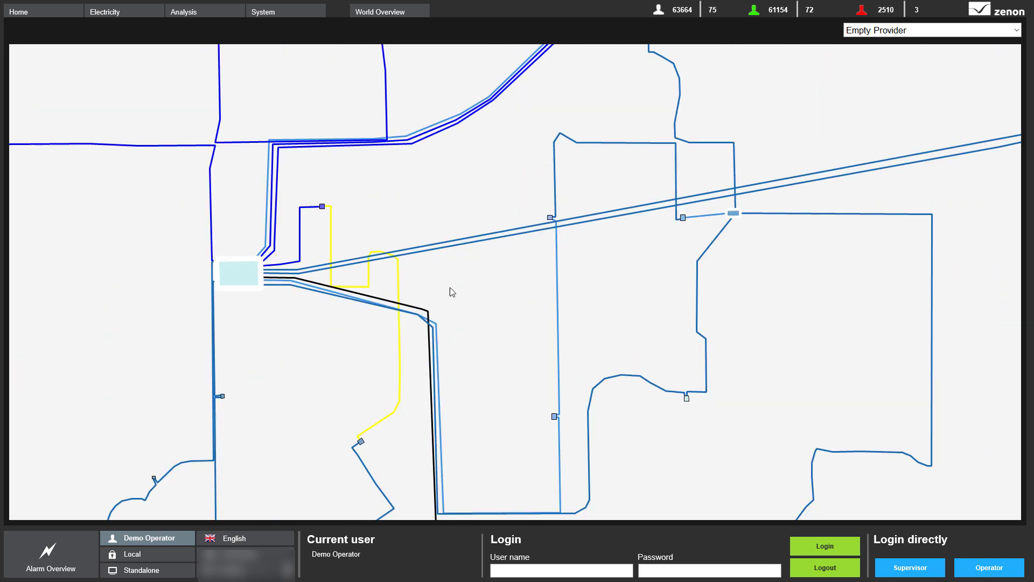
{"action": "left_click_drag", "start_coordinate": [598, 310], "coordinate": [485, 299]}
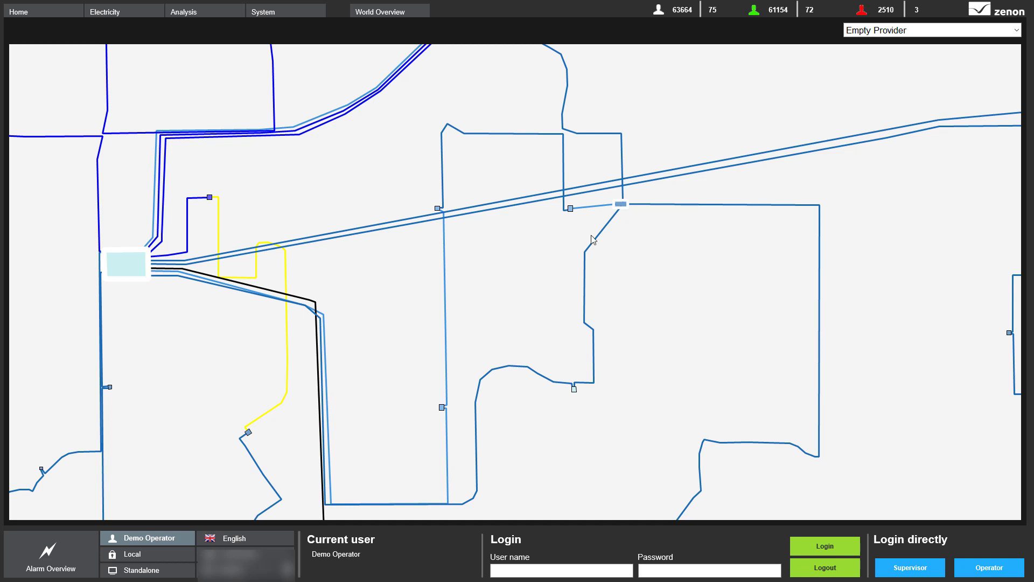
Set the GIS map provider to Open Street Map and view the whole grid on it
{"action": "left_click", "coordinate": [867, 34]}
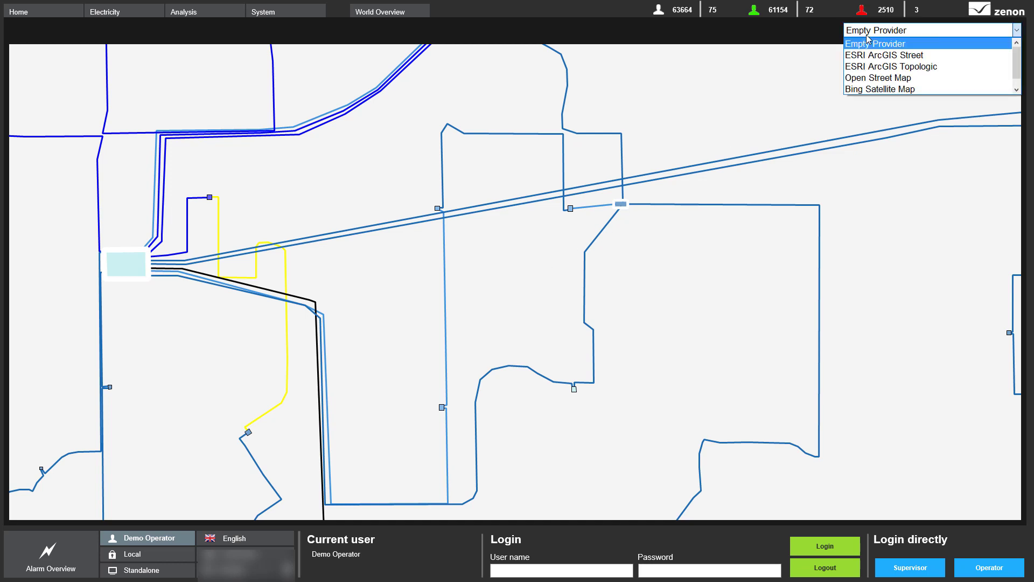
{"action": "left_click", "coordinate": [936, 77]}
{"action": "scroll", "coordinate": [681, 277], "scroll_direction": "down", "scroll_amount": 3}
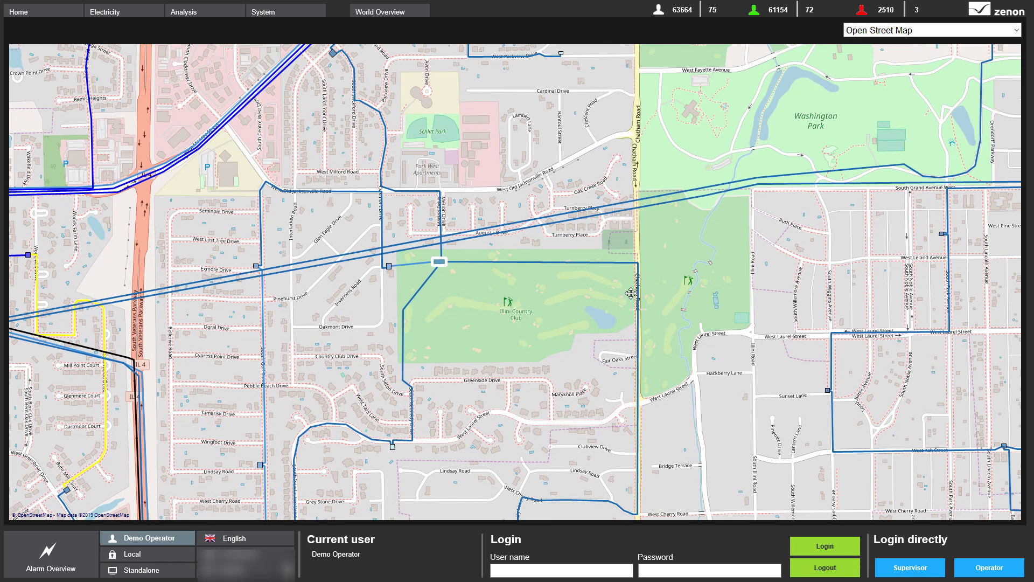
{"action": "scroll", "coordinate": [632, 296], "scroll_direction": "down", "scroll_amount": 1}
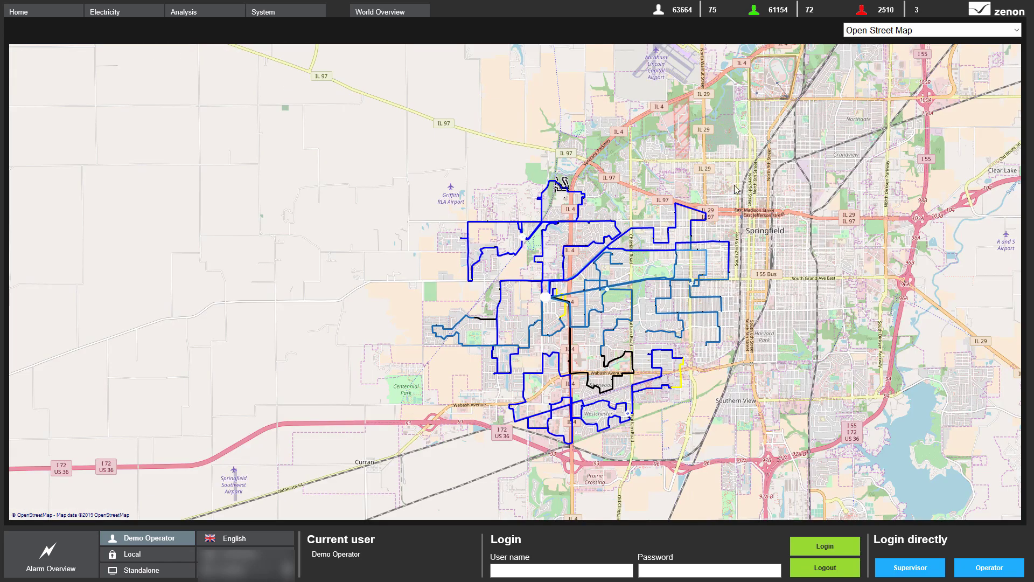
{"action": "scroll", "coordinate": [865, 83], "scroll_direction": "down", "scroll_amount": 2}
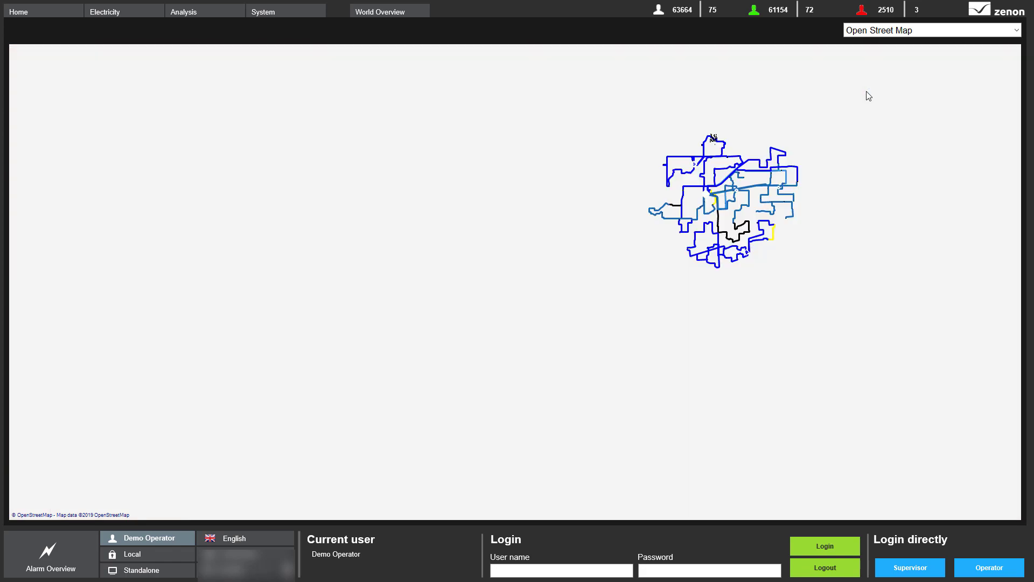
{"action": "scroll", "coordinate": [867, 70], "scroll_direction": "up", "scroll_amount": 2}
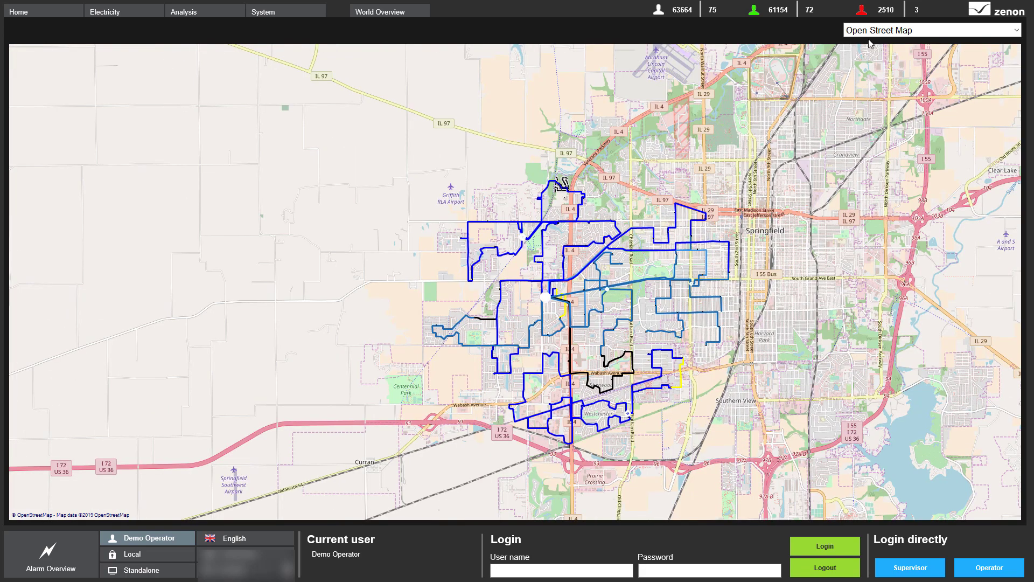
Set the GIS map provider to ESRI ArcGIS Street and view individual stations at street level
{"action": "left_click", "coordinate": [871, 31]}
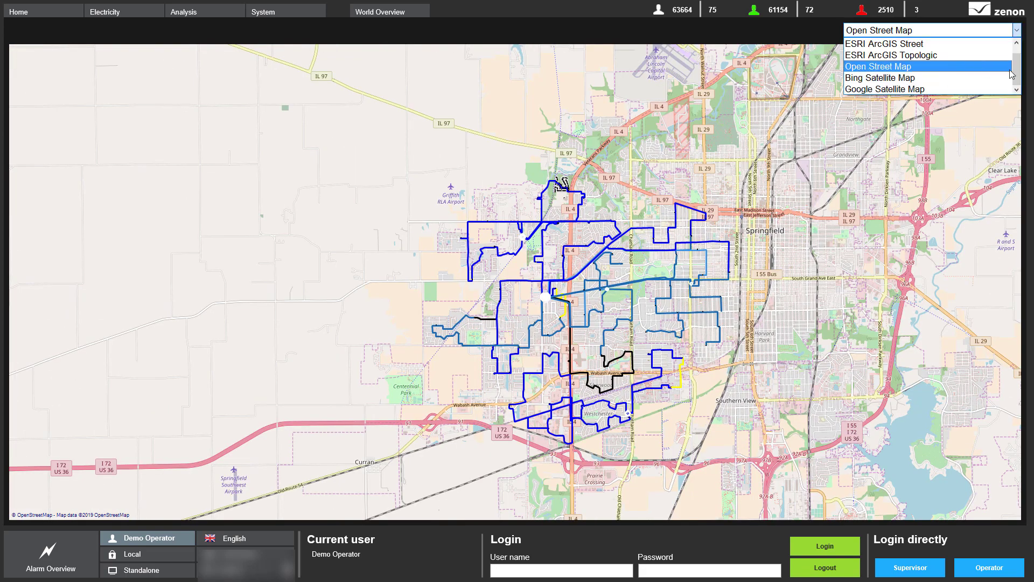
{"action": "scroll", "coordinate": [1017, 75], "scroll_direction": "up", "scroll_amount": 1}
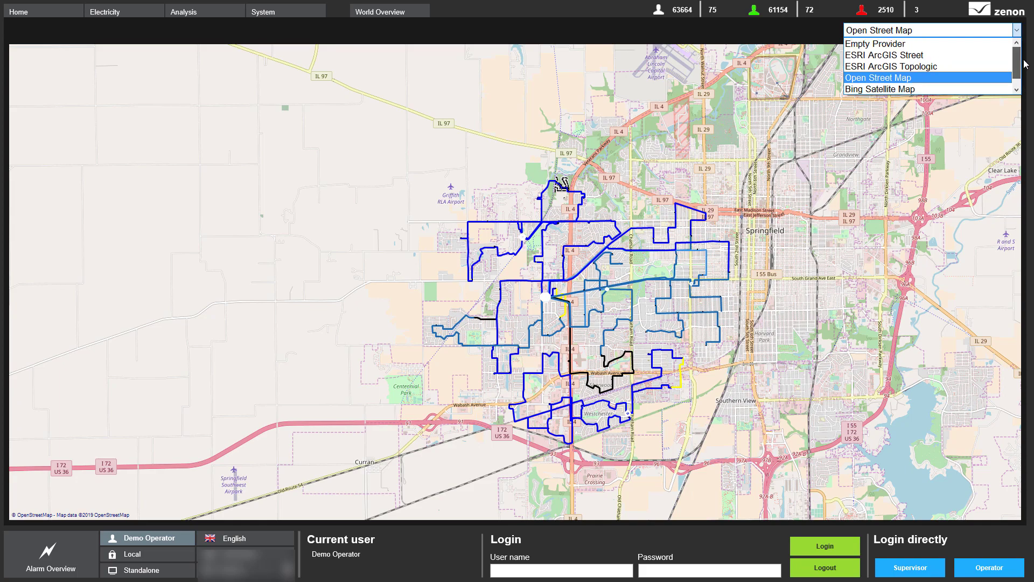
{"action": "left_click", "coordinate": [963, 55]}
{"action": "scroll", "coordinate": [646, 340], "scroll_direction": "up", "scroll_amount": 1}
{"action": "scroll", "coordinate": [647, 339], "scroll_direction": "up", "scroll_amount": 3}
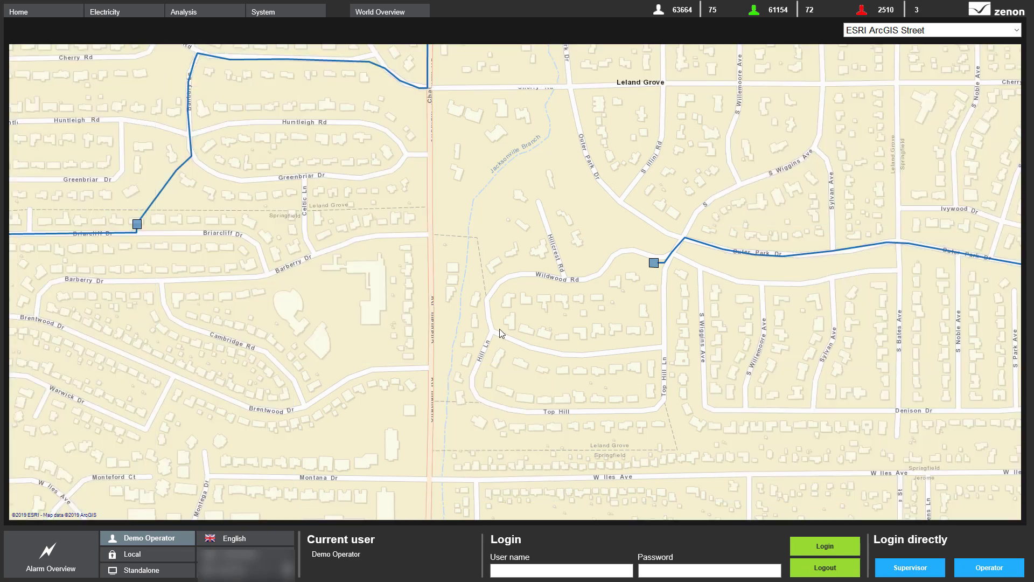
Open the SOE List and review the logged switching and login events
{"action": "left_click", "coordinate": [223, 15]}
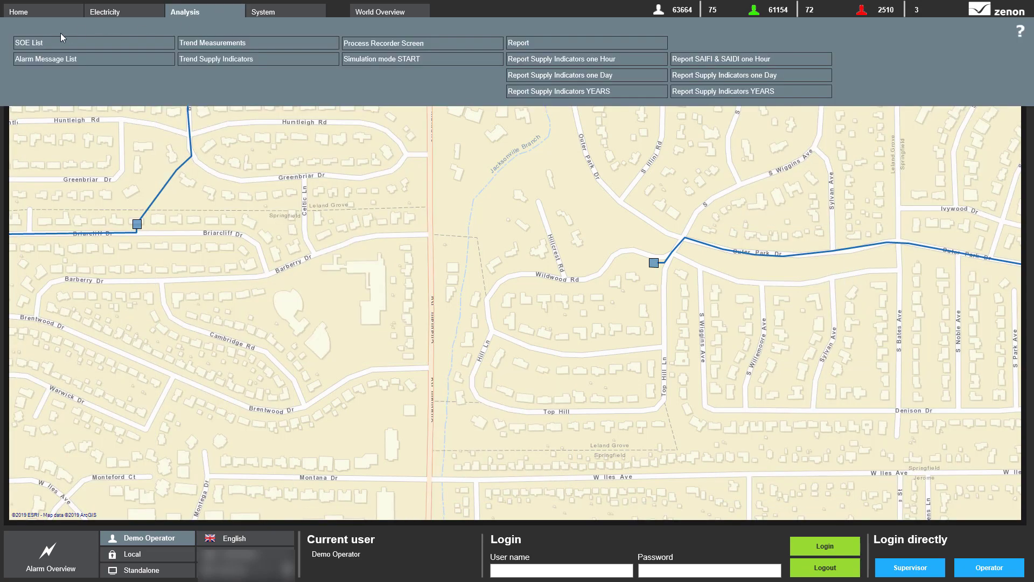
{"action": "left_click", "coordinate": [46, 44]}
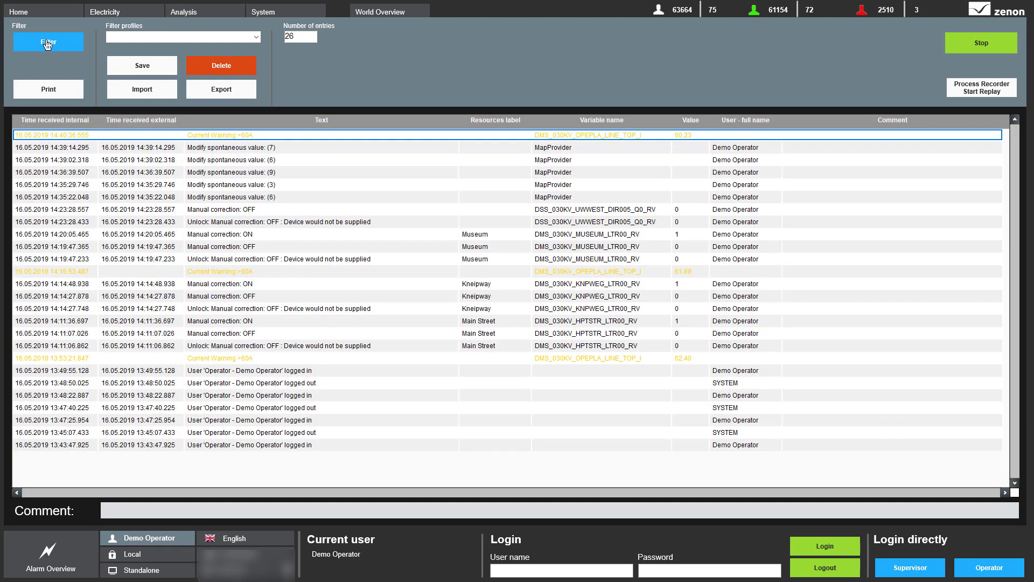
{"action": "left_click", "coordinate": [195, 14]}
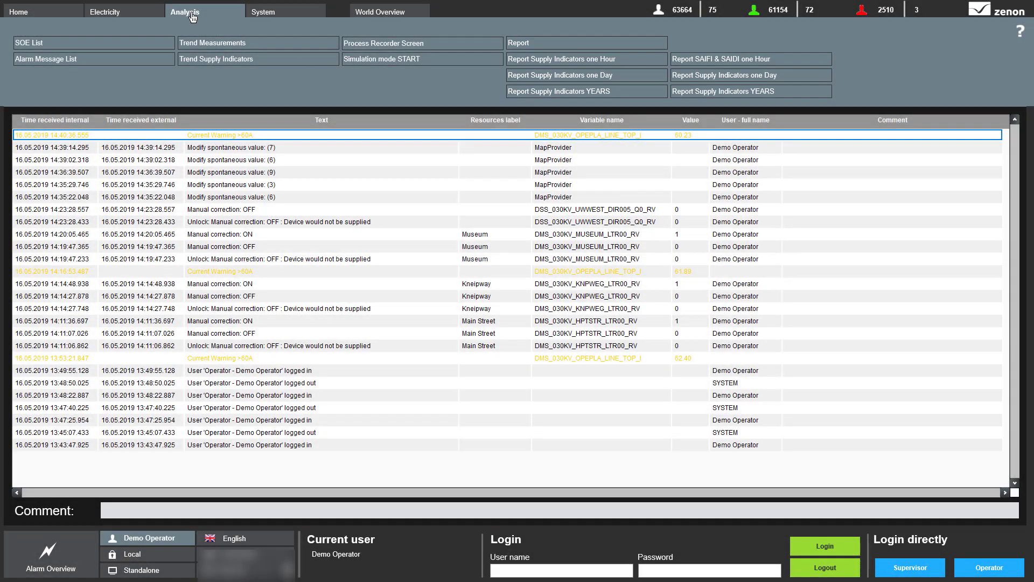
{"action": "left_click", "coordinate": [225, 12]}
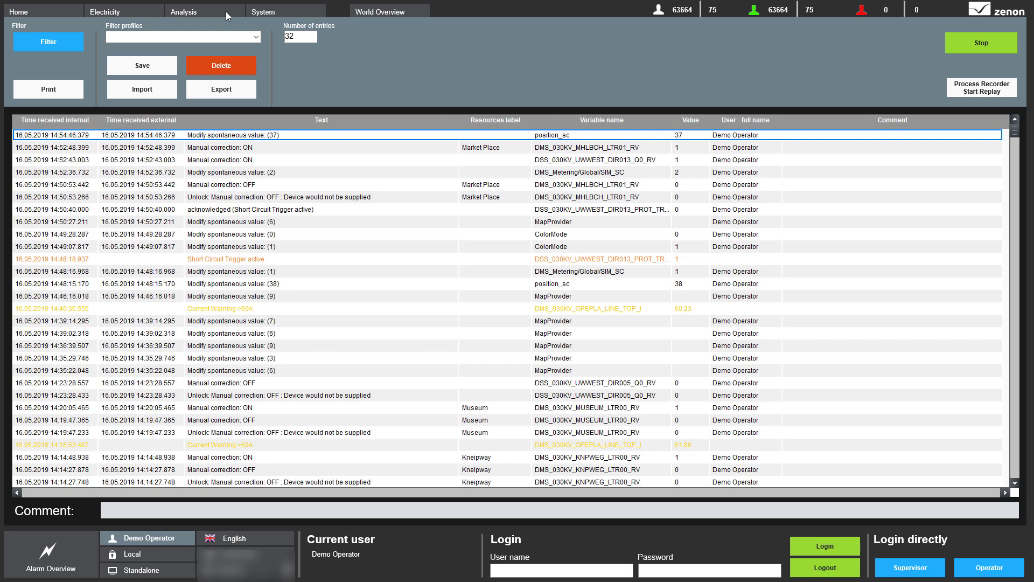
Open the short circuit simulation, trigger a short circuit between Village Street and Market Place, and close the simulation window
{"action": "left_click", "coordinate": [269, 18]}
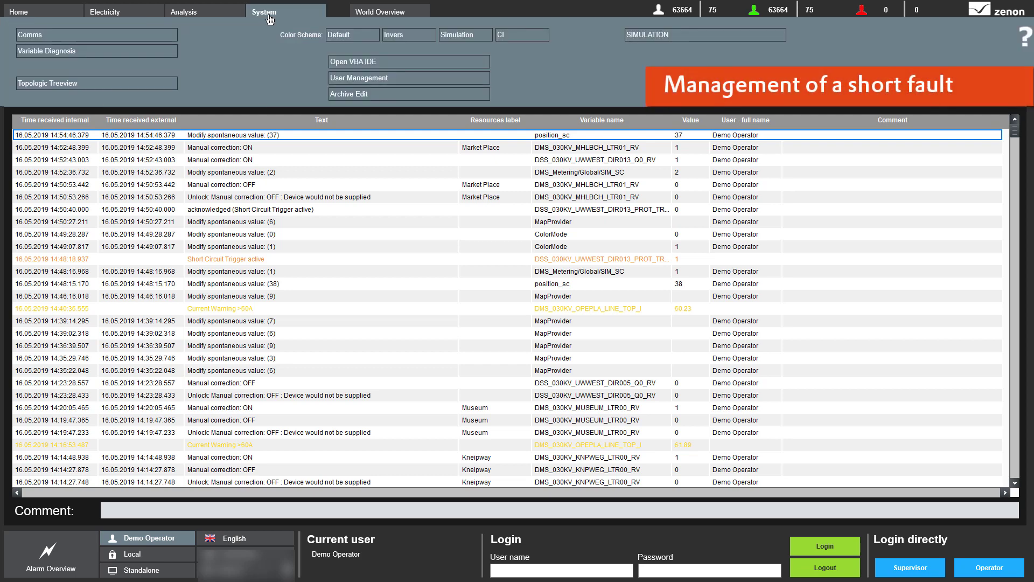
{"action": "left_click", "coordinate": [648, 39]}
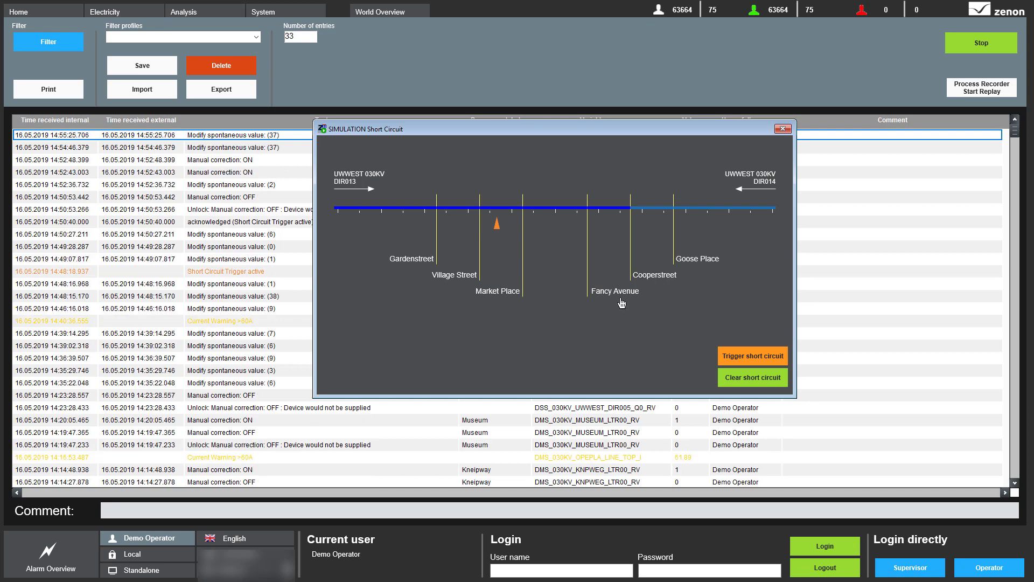
{"action": "left_click", "coordinate": [736, 361]}
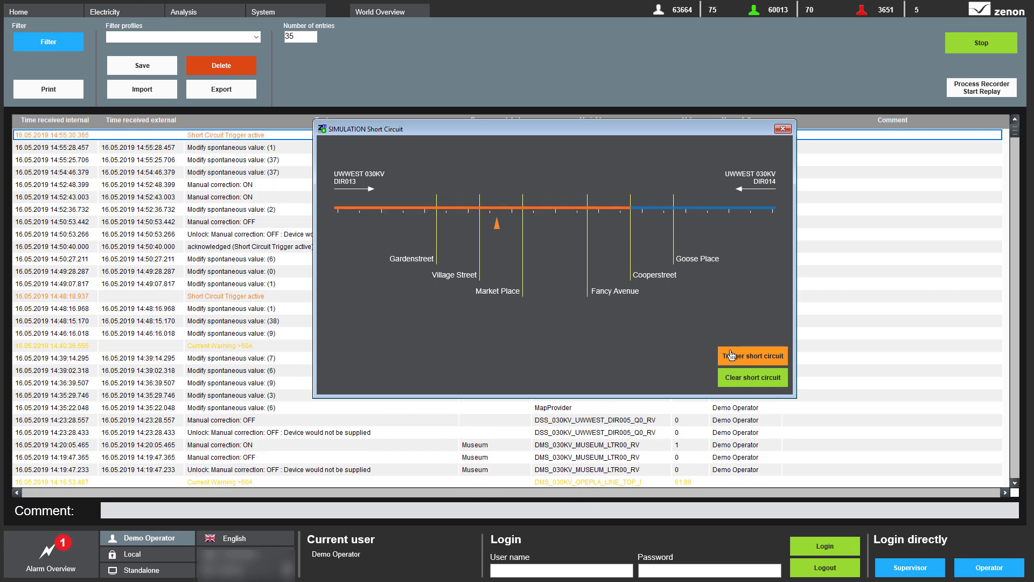
{"action": "left_click", "coordinate": [783, 130]}
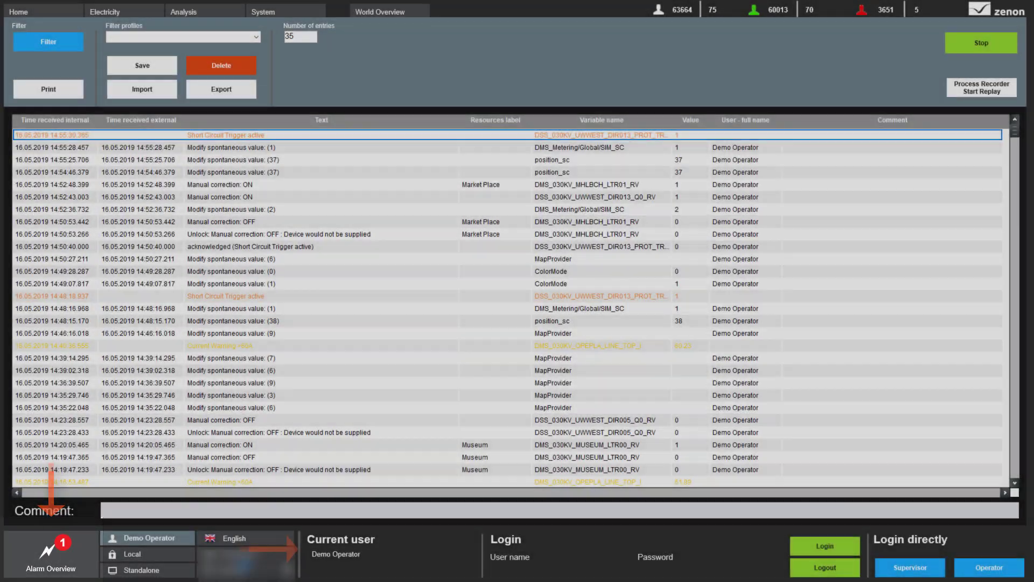
Show the active alarm in the alarm overview and open the 030KV Grid screen
{"action": "left_click", "coordinate": [50, 546]}
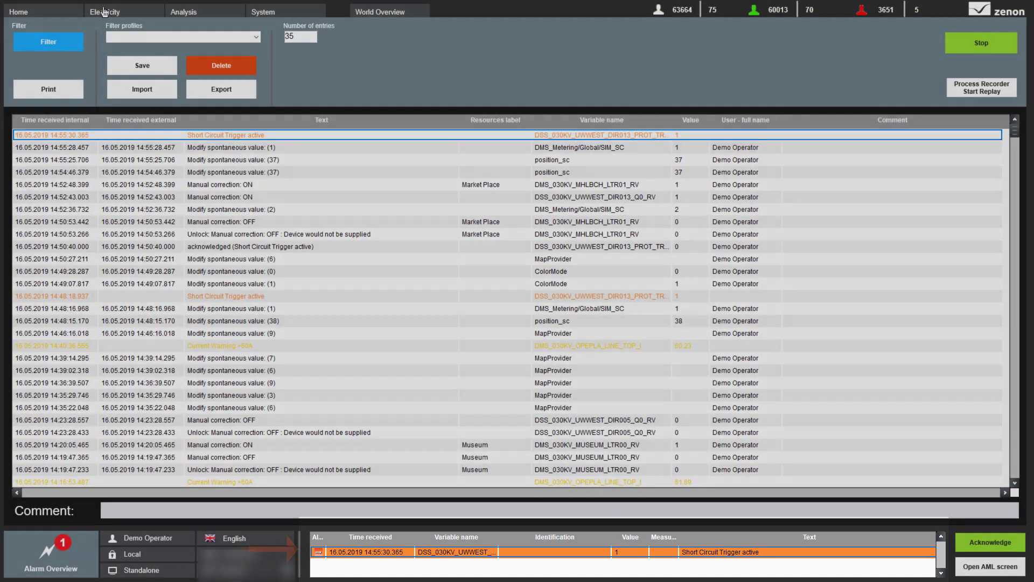
{"action": "left_click", "coordinate": [105, 12]}
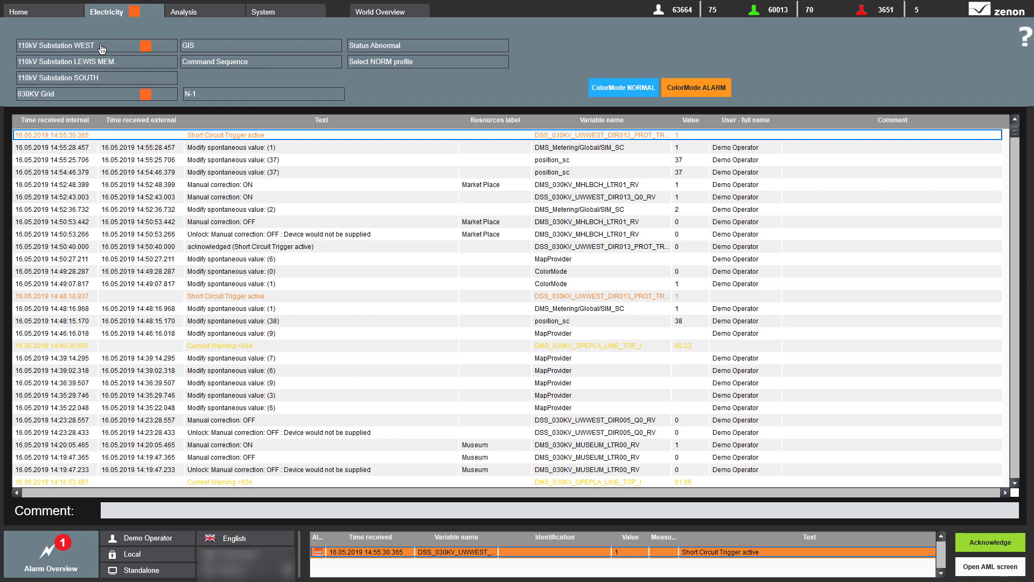
{"action": "left_click", "coordinate": [93, 95]}
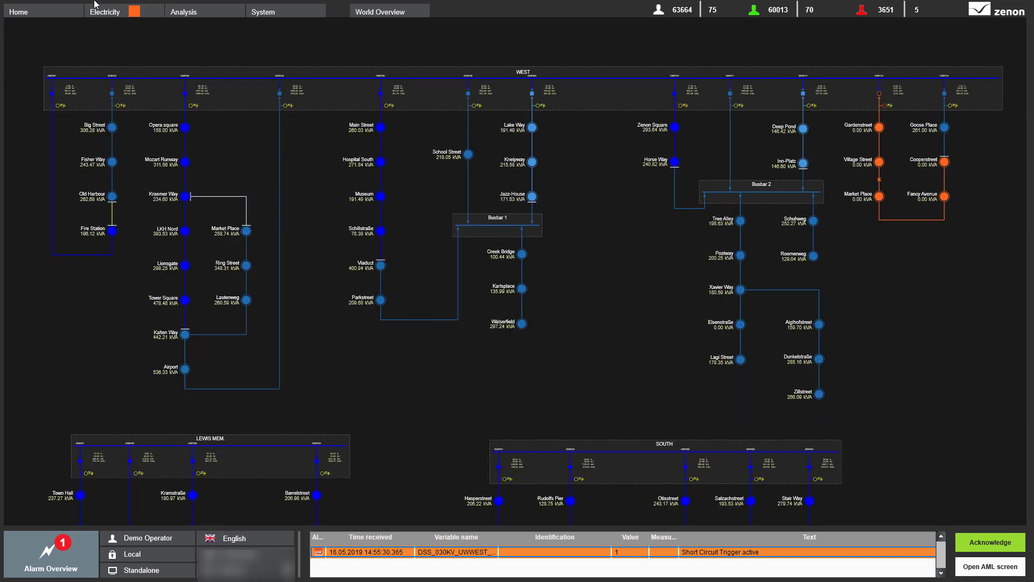
Switch the grid to ColorMode ALARM and examine the faulted lines below substation WEST
{"action": "left_click", "coordinate": [128, 15]}
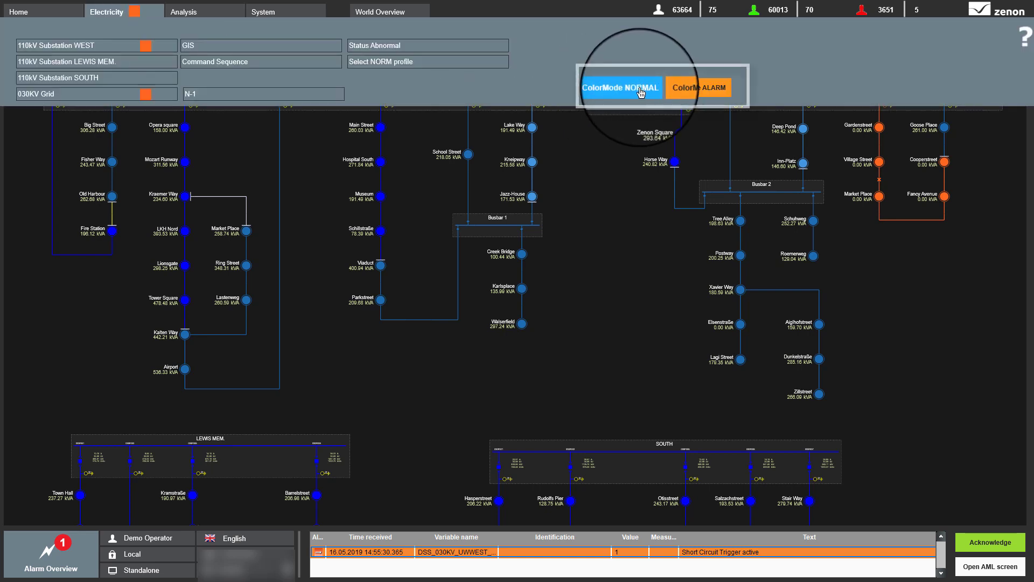
{"action": "left_click", "coordinate": [688, 88]}
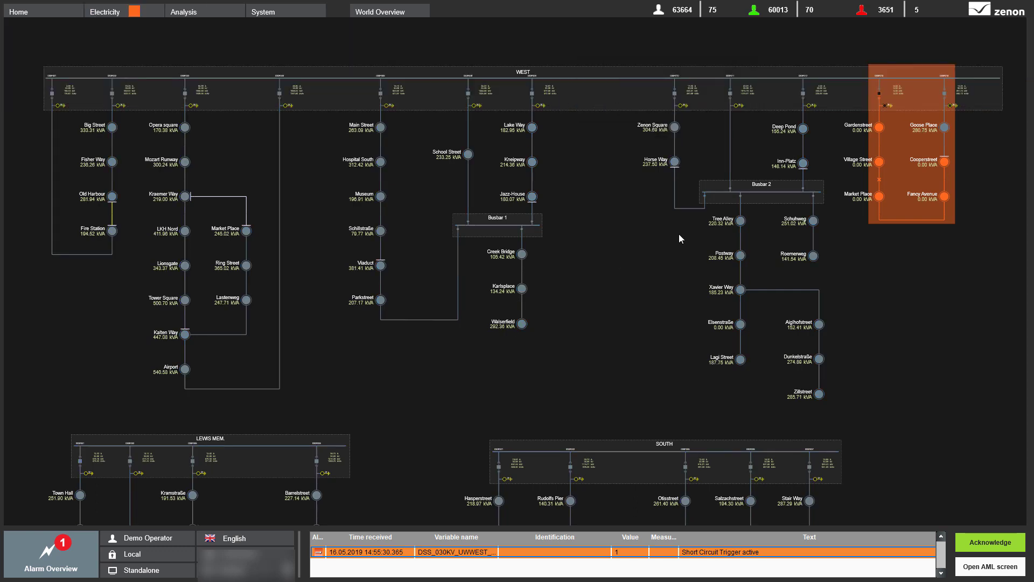
{"action": "scroll", "coordinate": [673, 235], "scroll_direction": "up", "scroll_amount": 3}
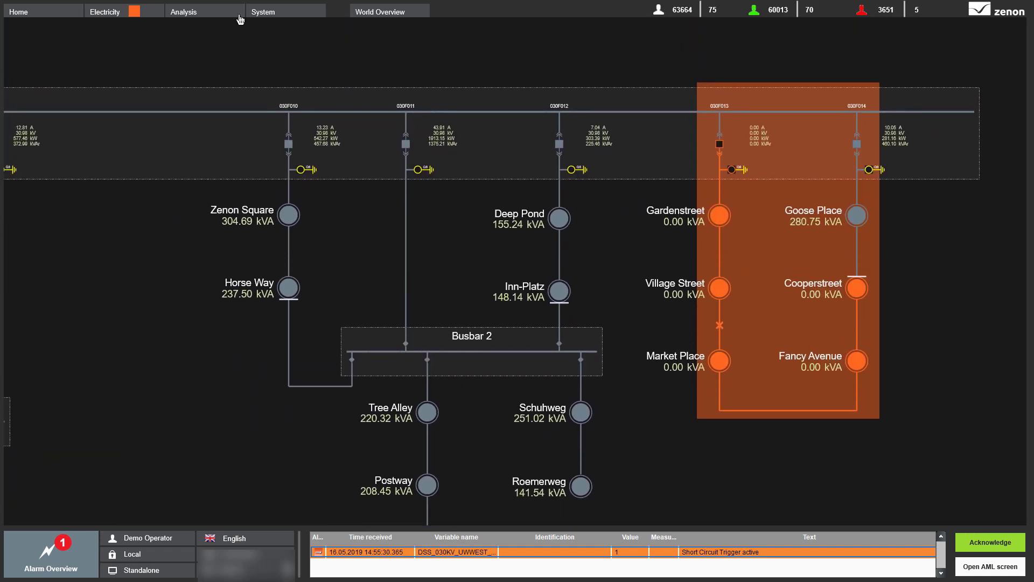
Switch the grid back to ColorMode NORMAL and inspect the fault location between Village Street and Market Place up close
{"action": "left_click", "coordinate": [136, 12]}
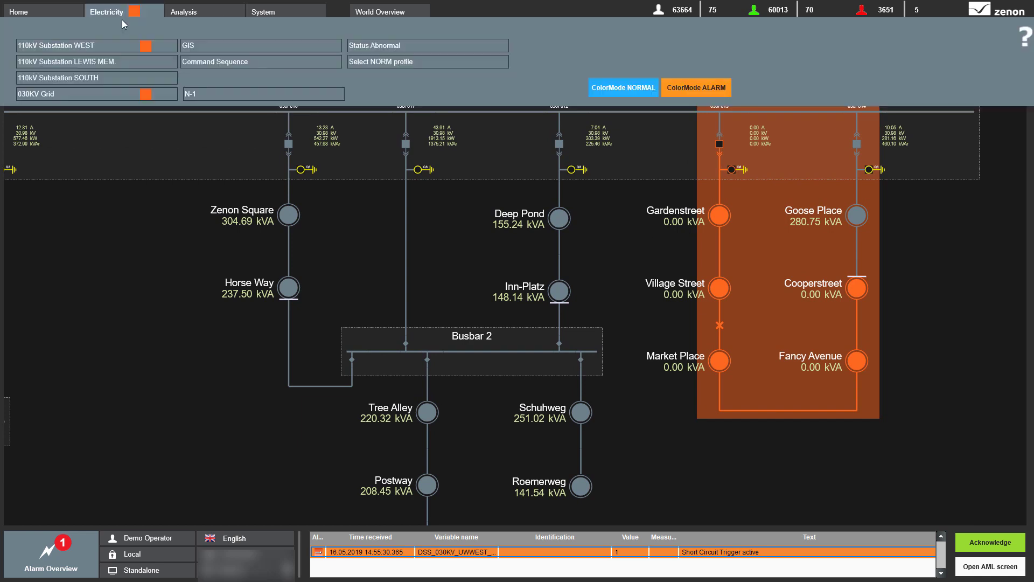
{"action": "left_click", "coordinate": [623, 92]}
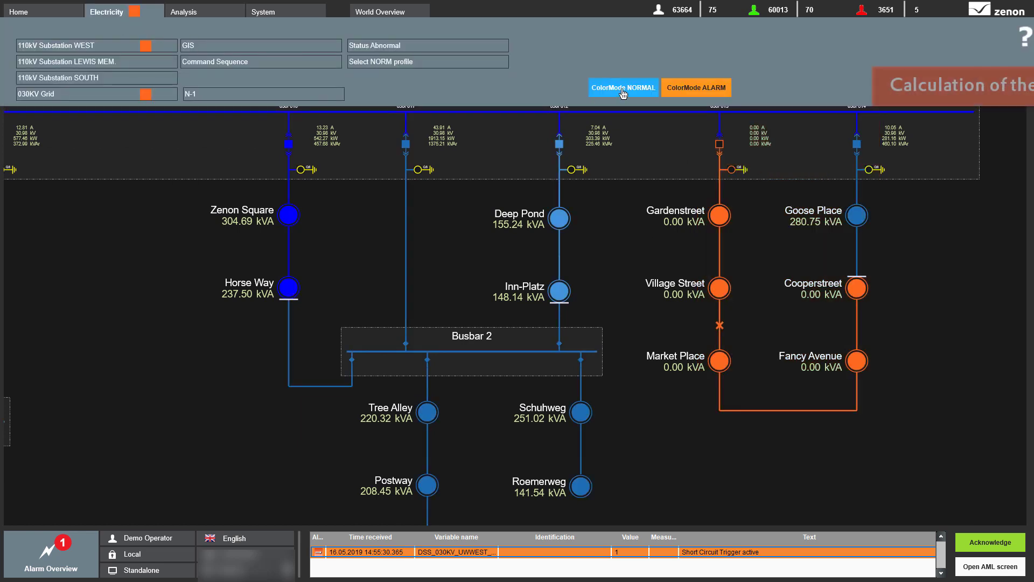
{"action": "left_click", "coordinate": [638, 256]}
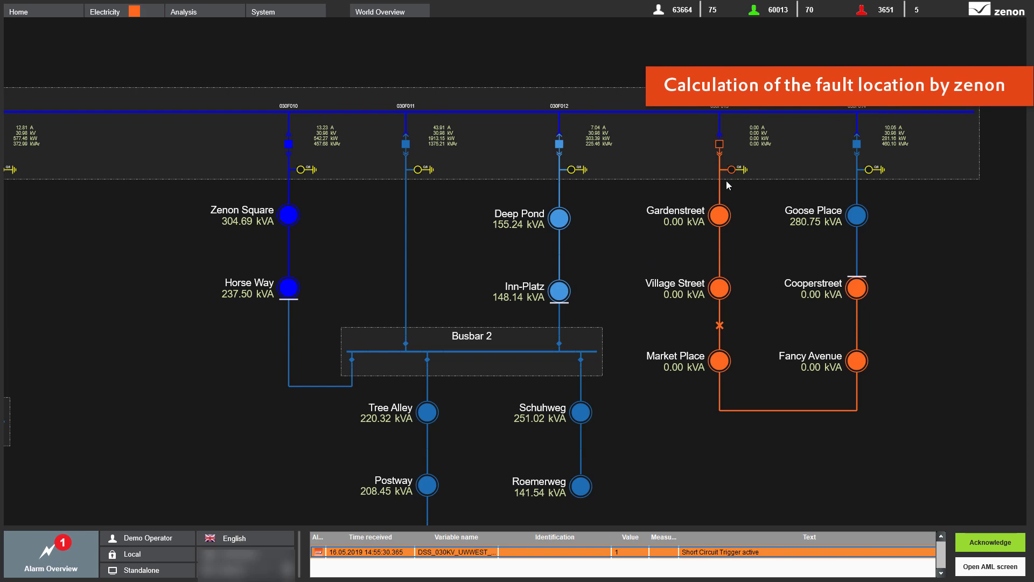
{"action": "left_click", "coordinate": [741, 290]}
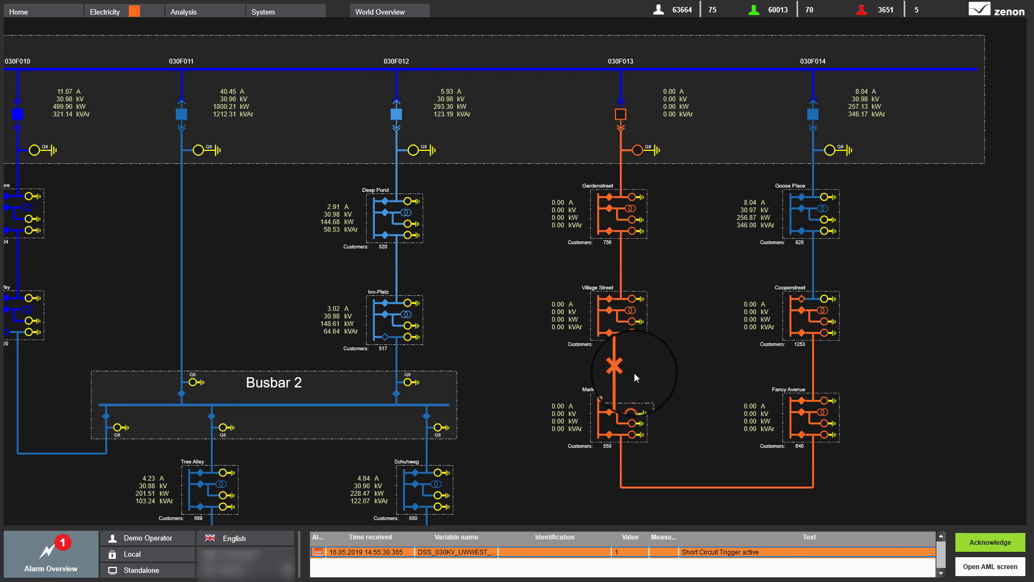
Open the GIS screen and view the fault marker and the affected line up close
{"action": "left_click", "coordinate": [92, 13]}
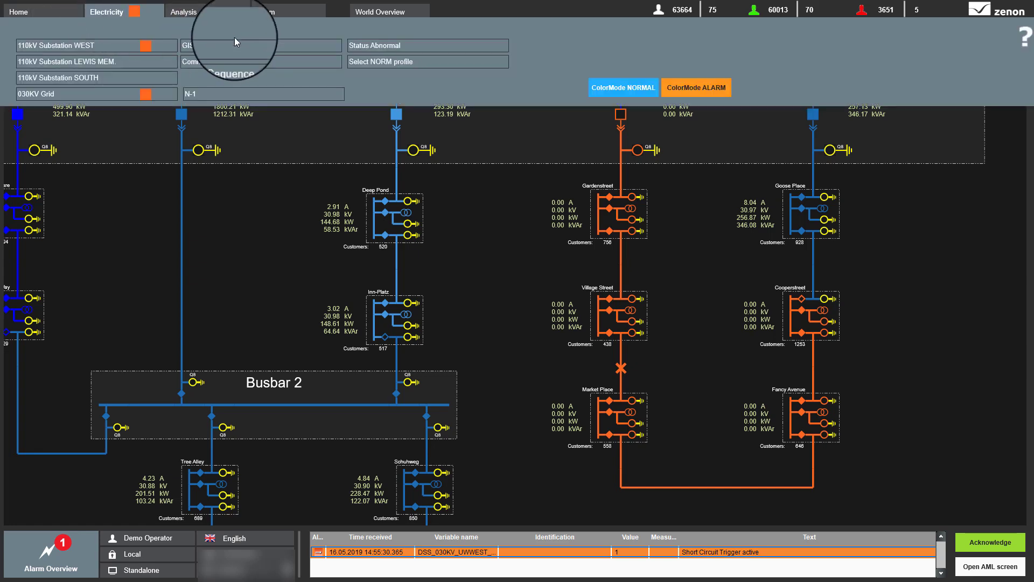
{"action": "left_click", "coordinate": [255, 45]}
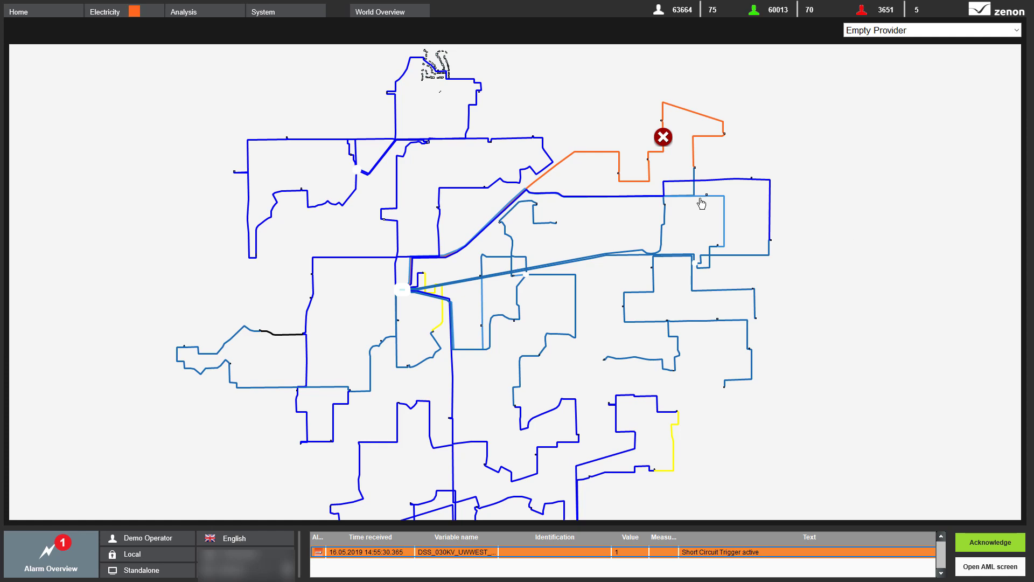
{"action": "scroll", "coordinate": [701, 203], "scroll_direction": "up", "scroll_amount": 3}
{"action": "left_click_drag", "start_coordinate": [516, 104], "coordinate": [610, 278]}
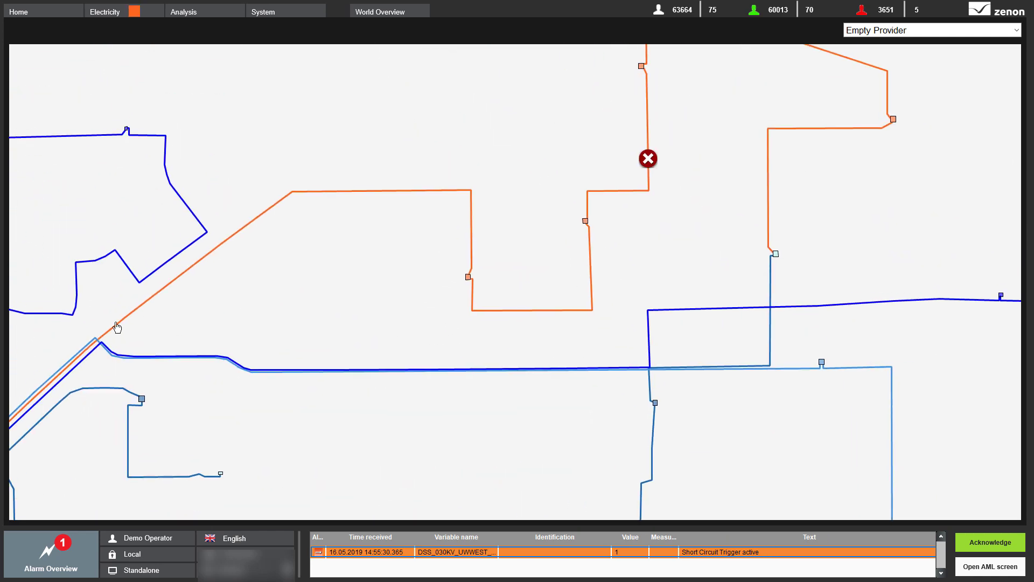
{"action": "left_click_drag", "start_coordinate": [655, 225], "coordinate": [641, 268]}
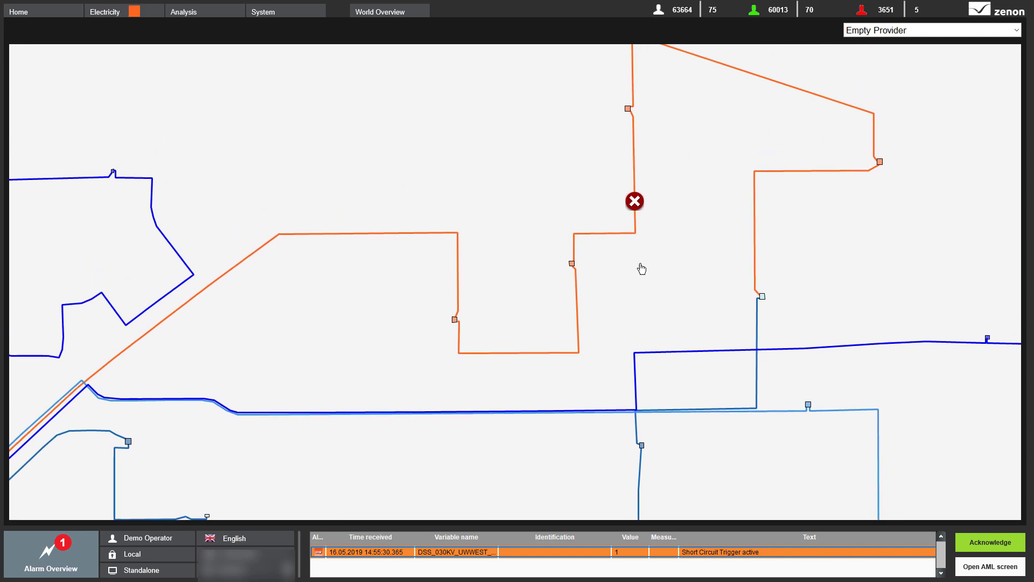
Set the GIS map provider to Open Street Map and view the fault's location among the streets
{"action": "left_click", "coordinate": [898, 31]}
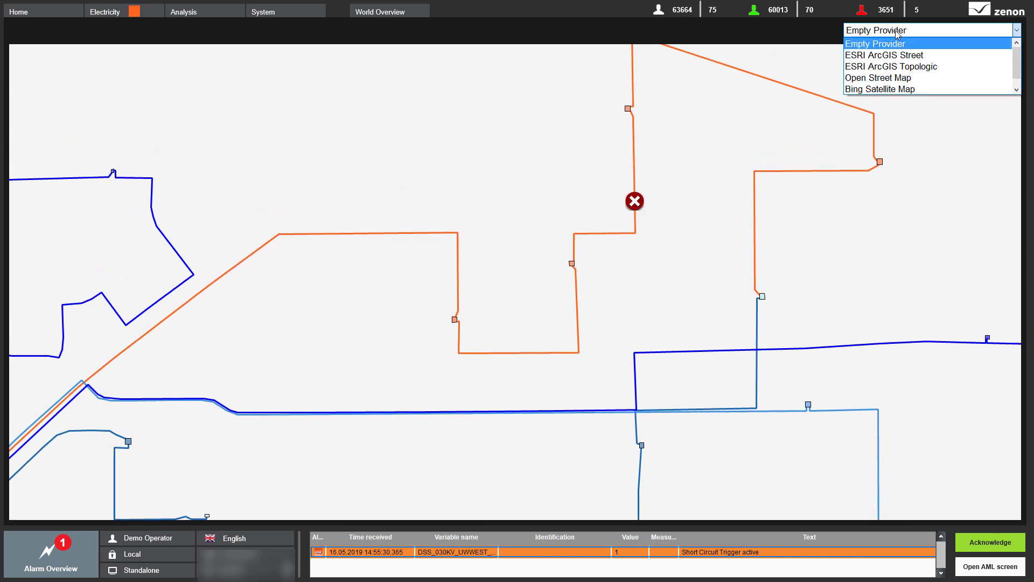
{"action": "left_click", "coordinate": [872, 79]}
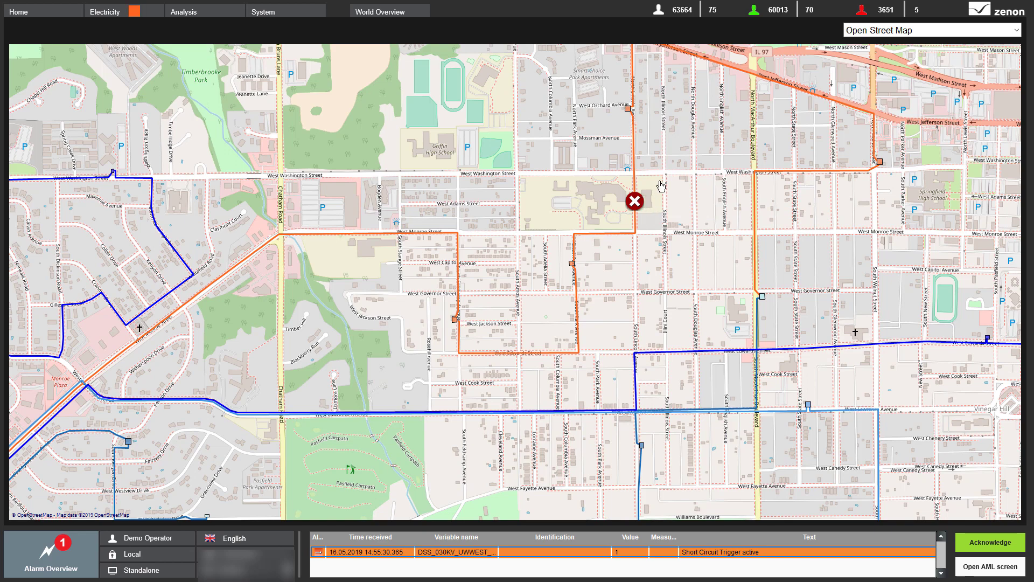
{"action": "left_click_drag", "start_coordinate": [660, 198], "coordinate": [653, 215]}
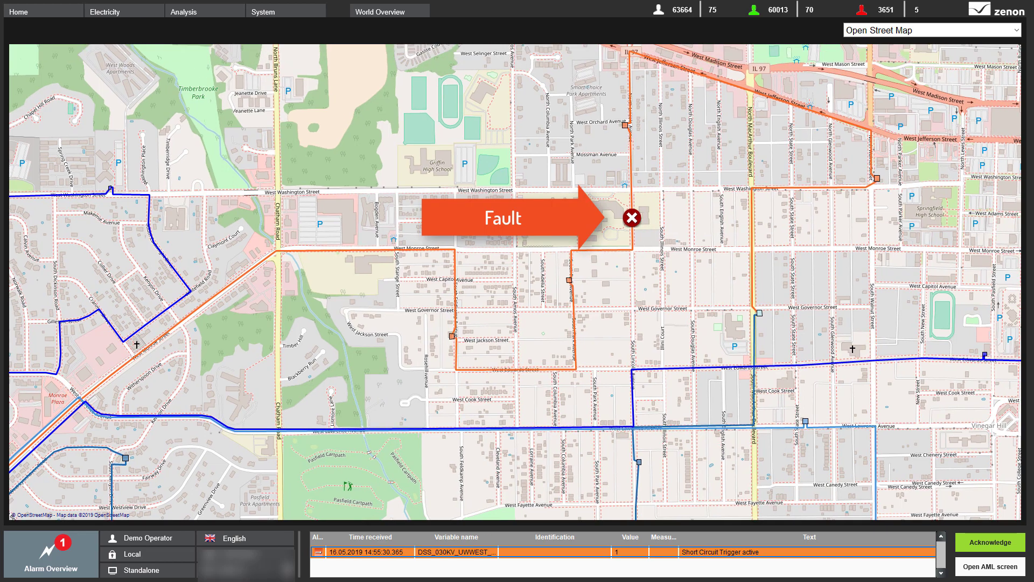
Return to the 030KV Grid screen and acknowledge the short circuit alarm
{"action": "left_click", "coordinate": [102, 15]}
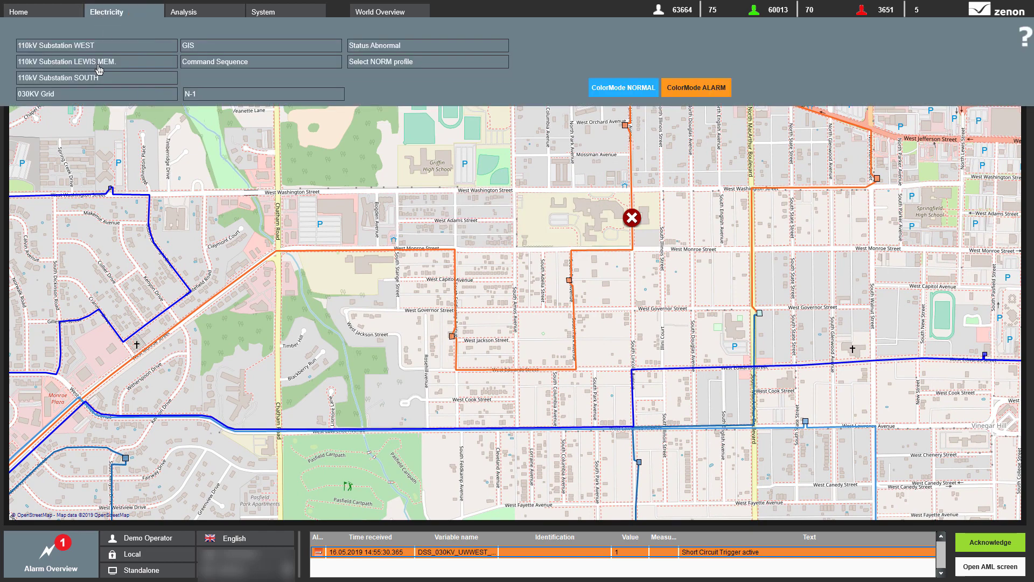
{"action": "left_click", "coordinate": [94, 93]}
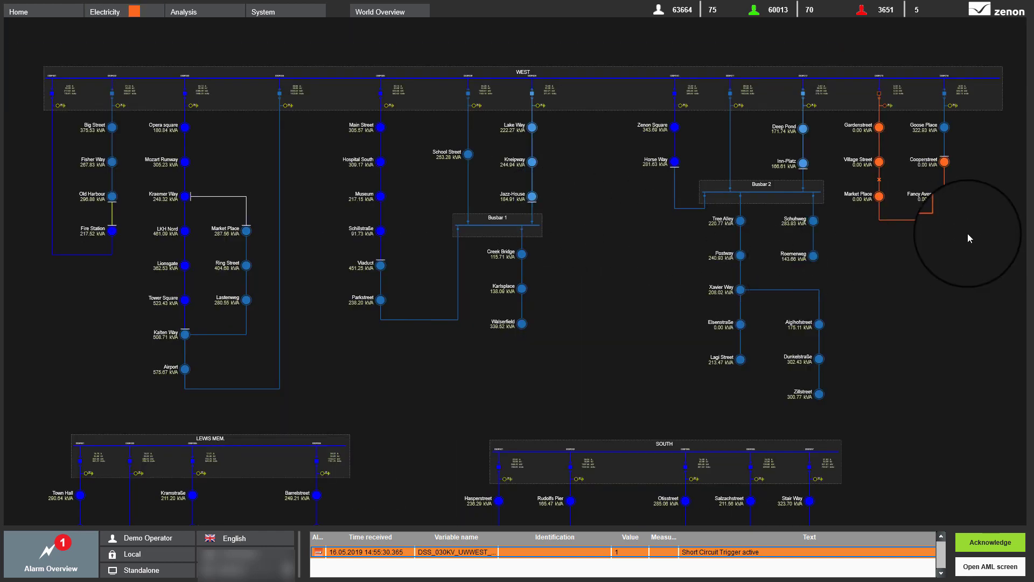
{"action": "scroll", "coordinate": [896, 180], "scroll_direction": "up", "scroll_amount": 4}
{"action": "left_click_drag", "start_coordinate": [904, 175], "coordinate": [743, 329]}
{"action": "left_click", "coordinate": [990, 541]}
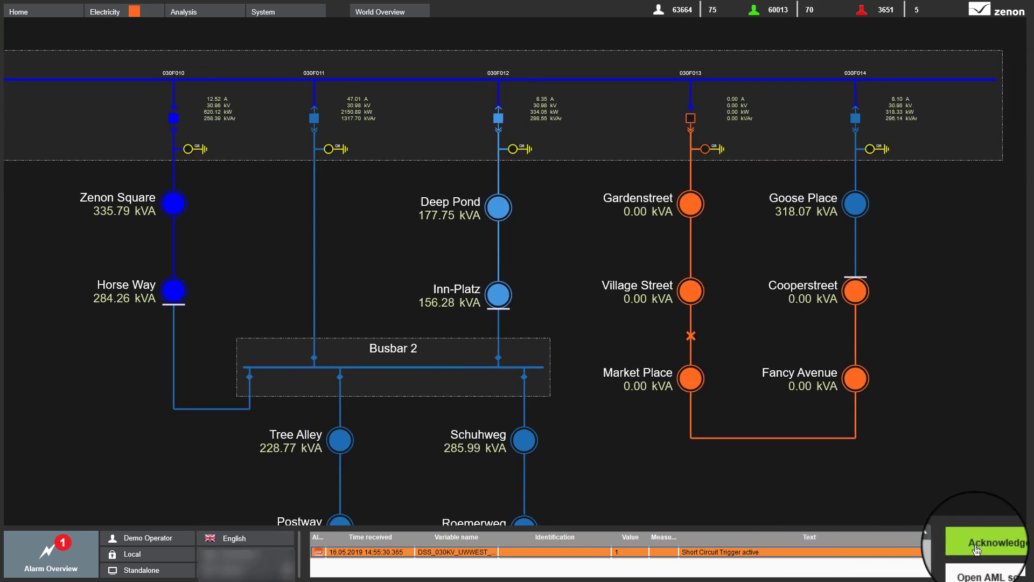
Open Market Place's upper line switch, facing the fault, by manual correction
{"action": "scroll", "coordinate": [702, 399], "scroll_direction": "up", "scroll_amount": 2}
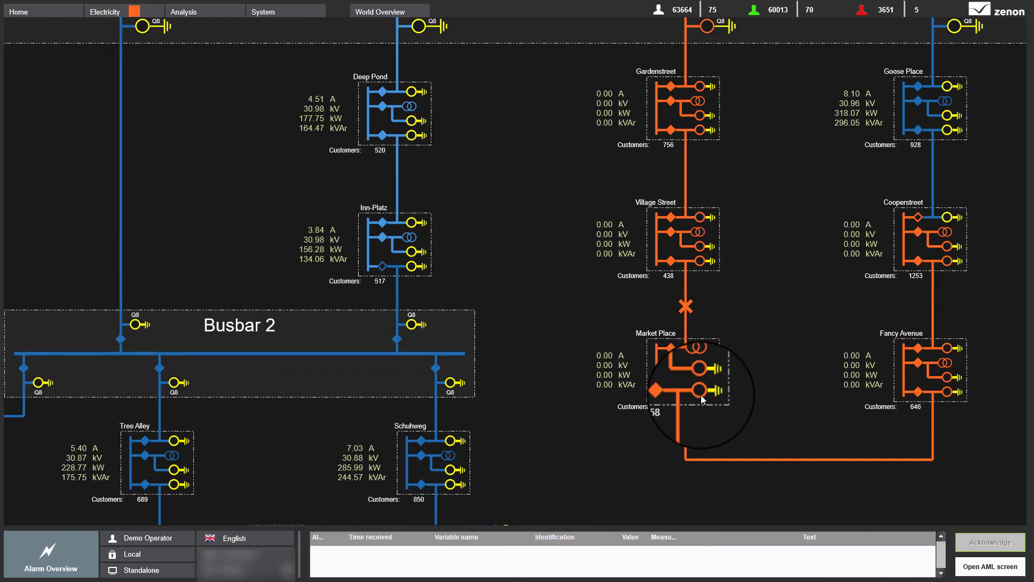
{"action": "scroll", "coordinate": [702, 398], "scroll_direction": "up", "scroll_amount": 1}
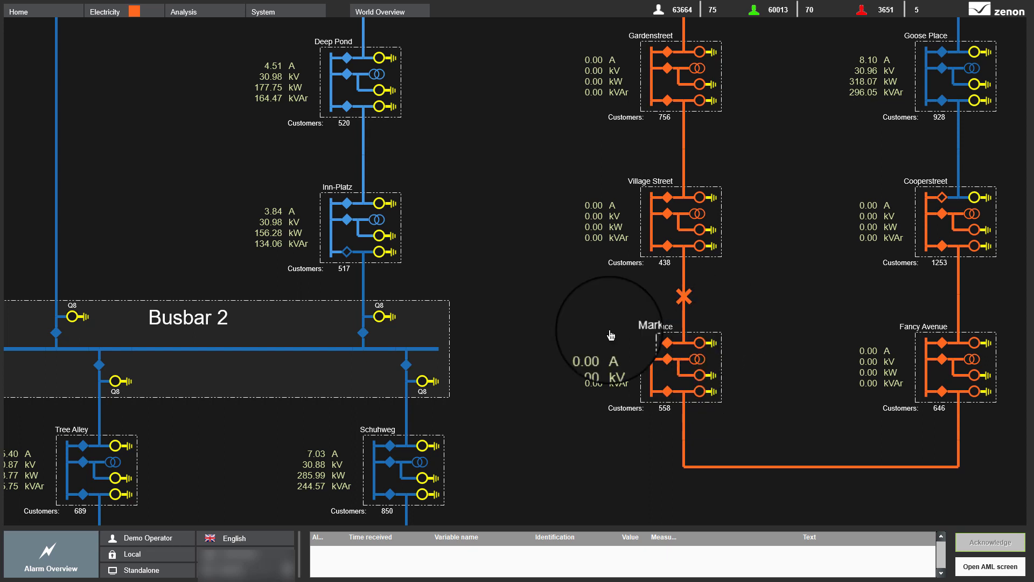
{"action": "right_click", "coordinate": [663, 345]}
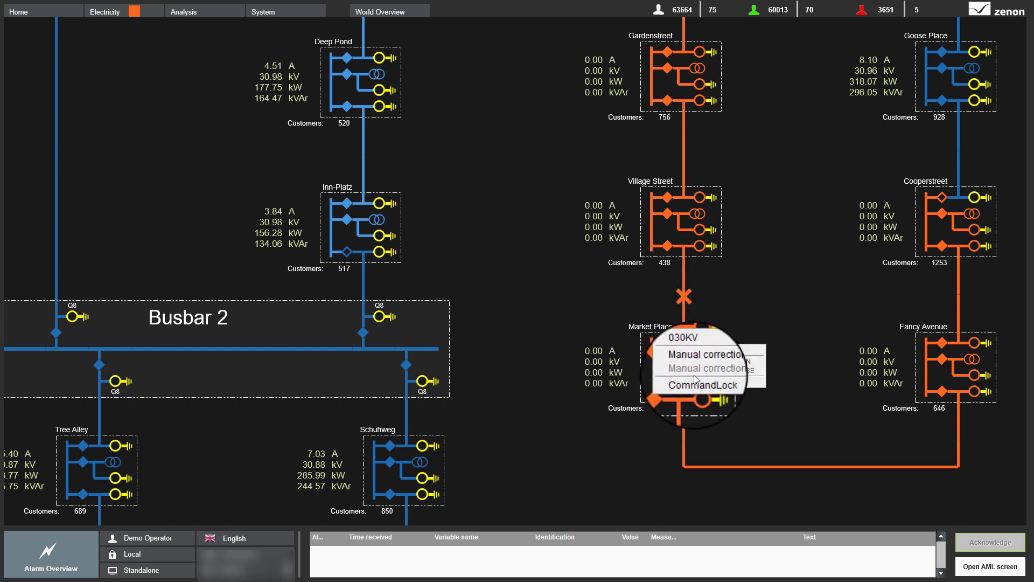
{"action": "left_click", "coordinate": [702, 368]}
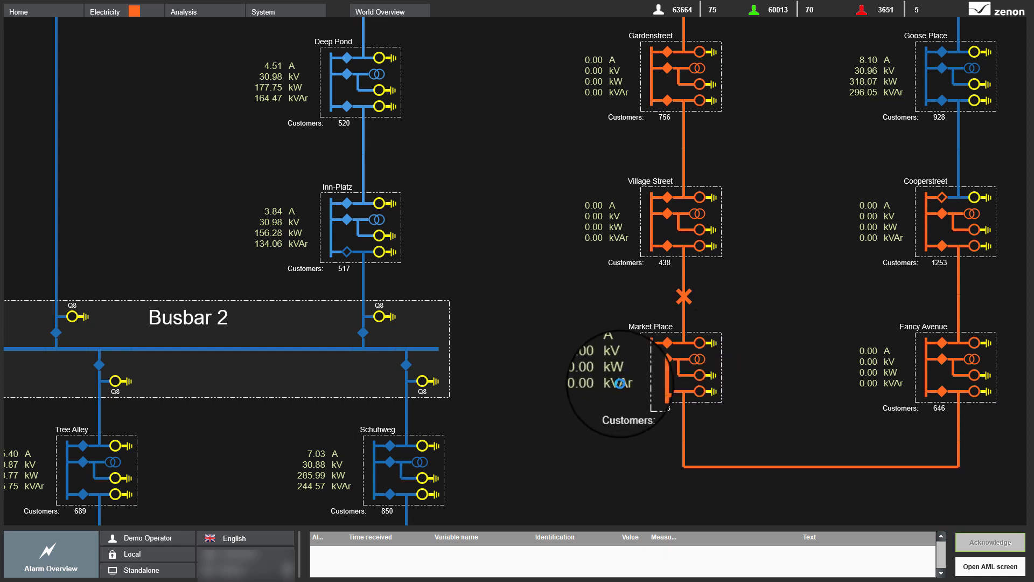
{"action": "left_click", "coordinate": [549, 546]}
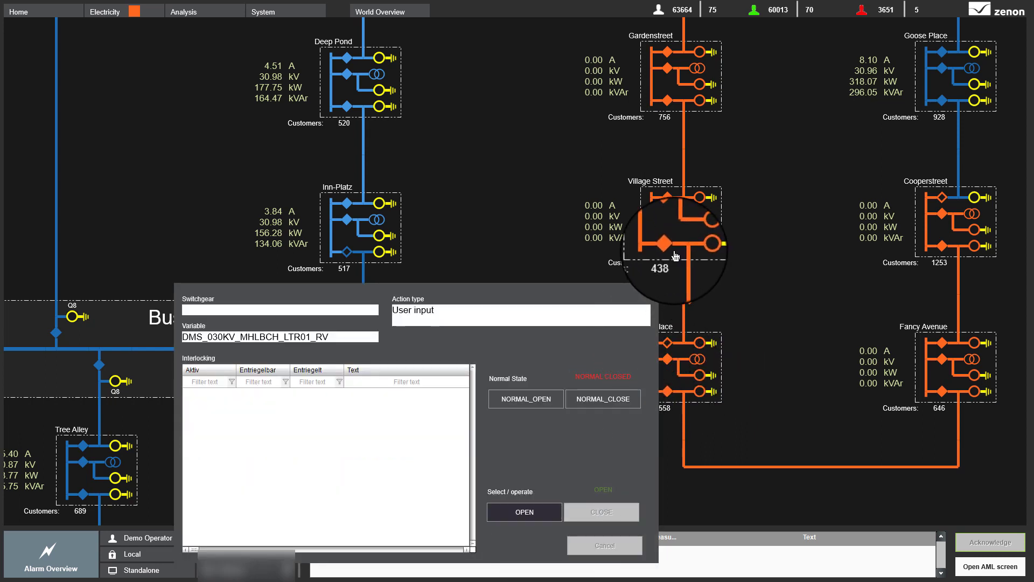
Open Village Street's lower line switch, facing the fault, by manual correction and close the command window
{"action": "right_click", "coordinate": [670, 252]}
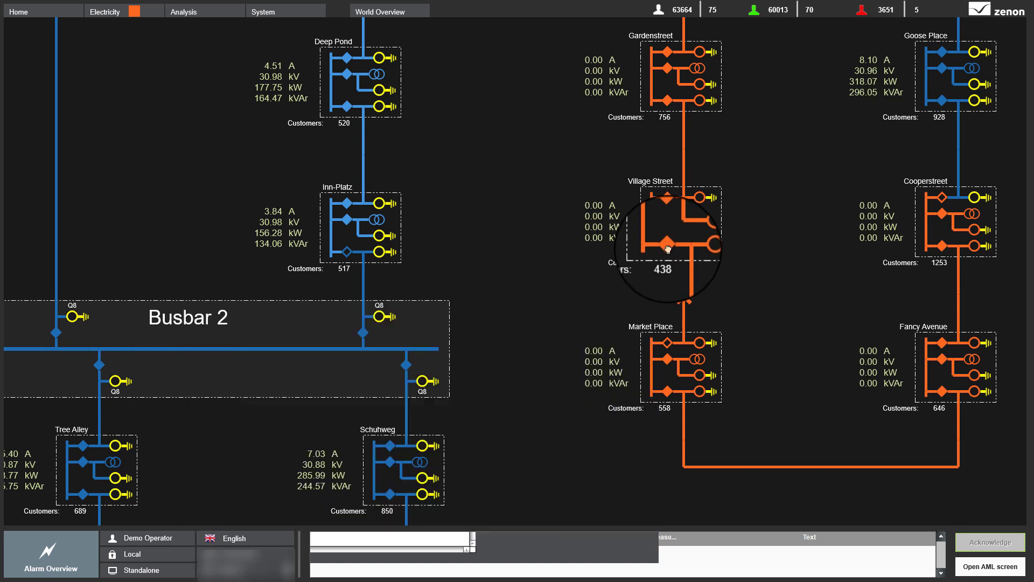
{"action": "left_click", "coordinate": [682, 265]}
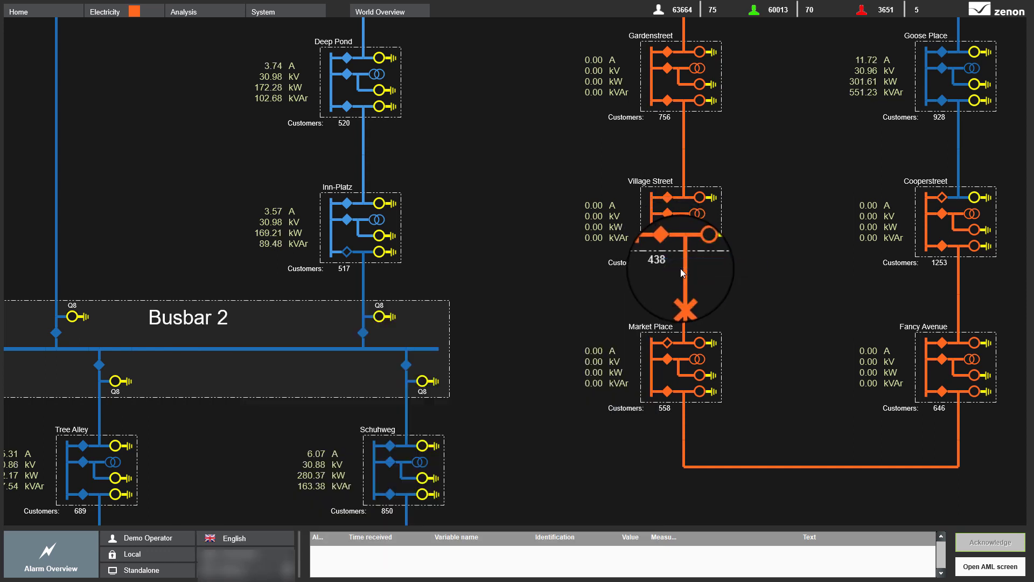
{"action": "left_click", "coordinate": [556, 452]}
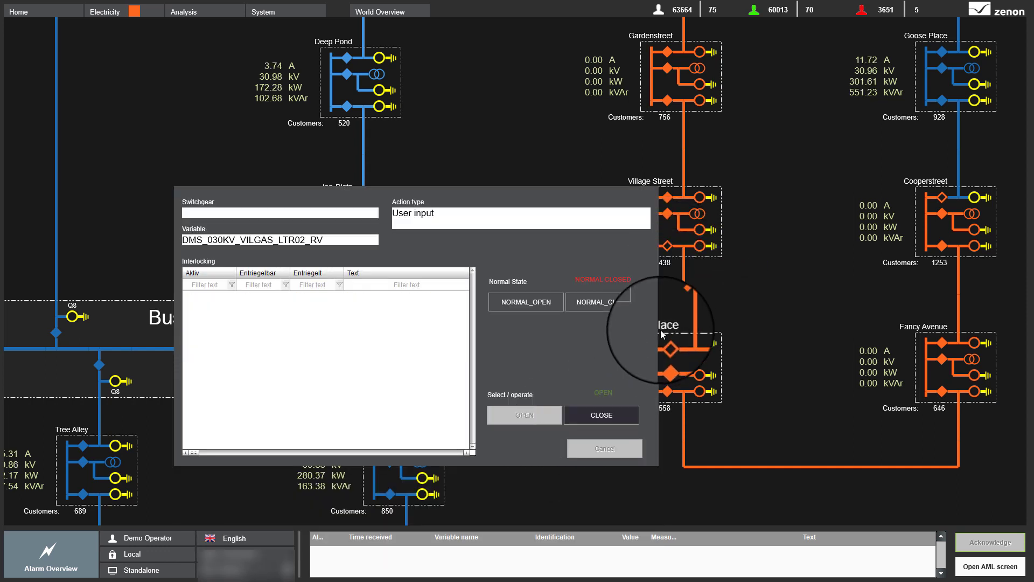
{"action": "left_click", "coordinate": [757, 318]}
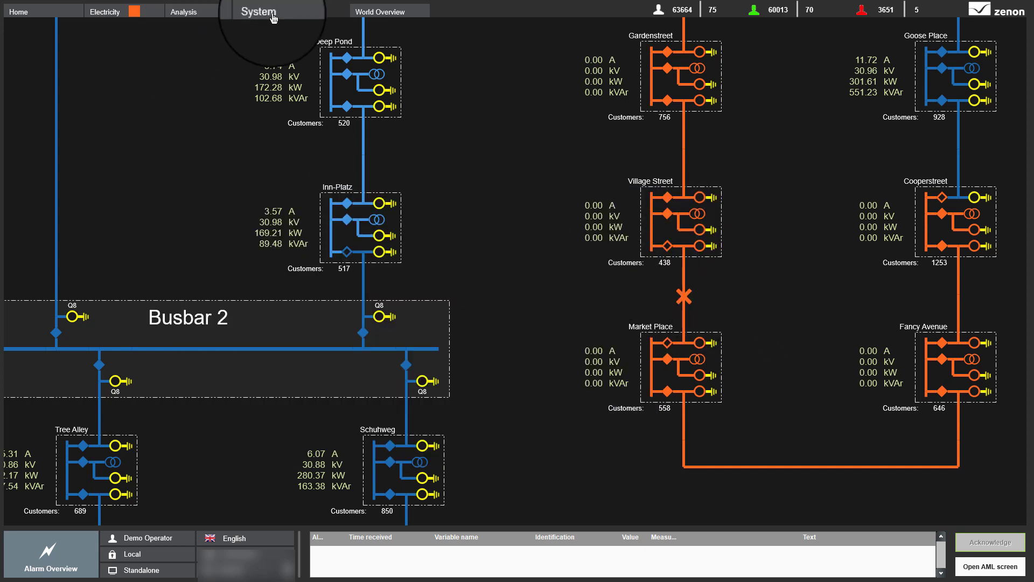
Clear the simulated short circuit in the Short Circuit simulation window and close the window
{"action": "left_click", "coordinate": [316, 12]}
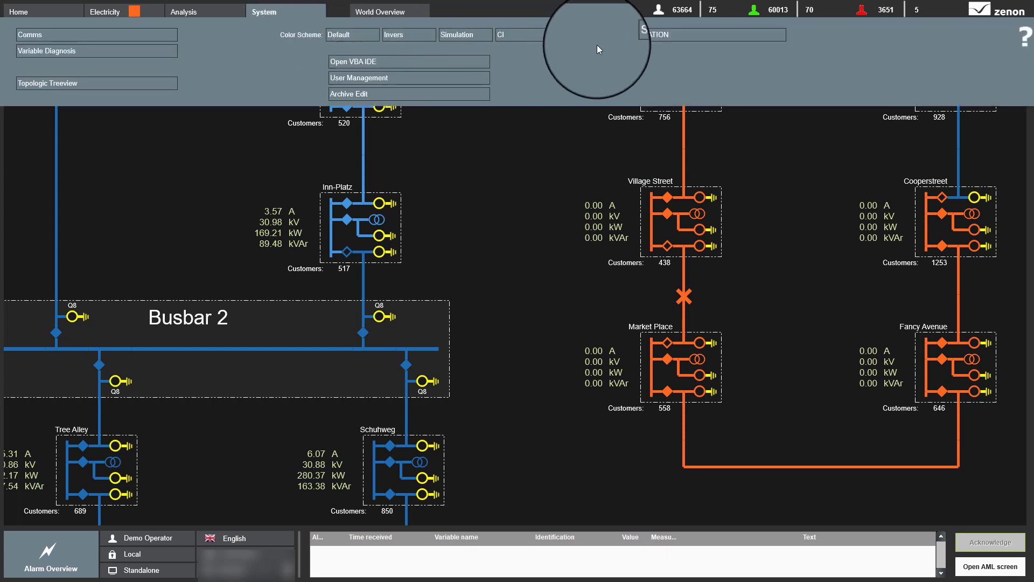
{"action": "left_click", "coordinate": [635, 35]}
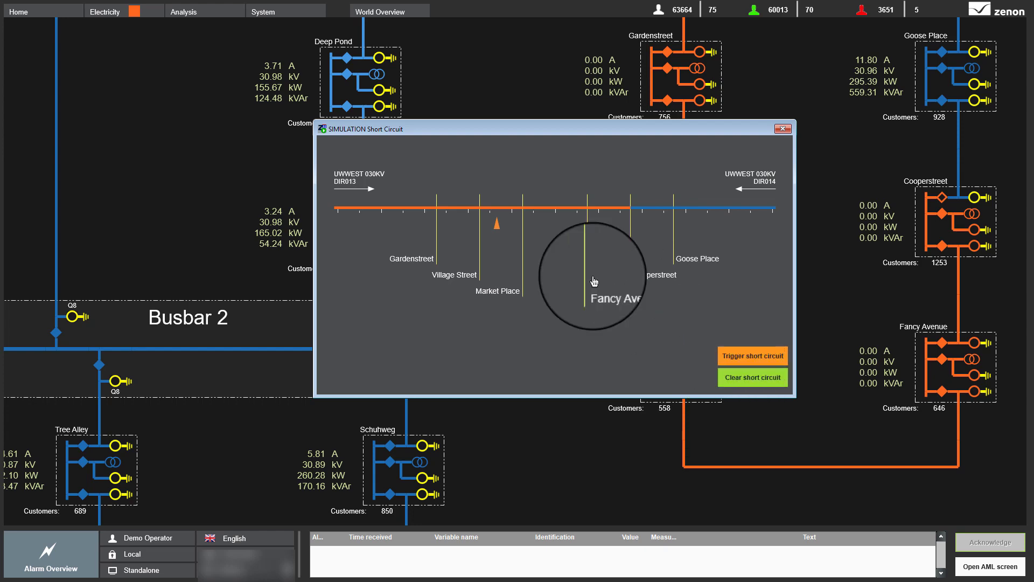
{"action": "left_click", "coordinate": [785, 129]}
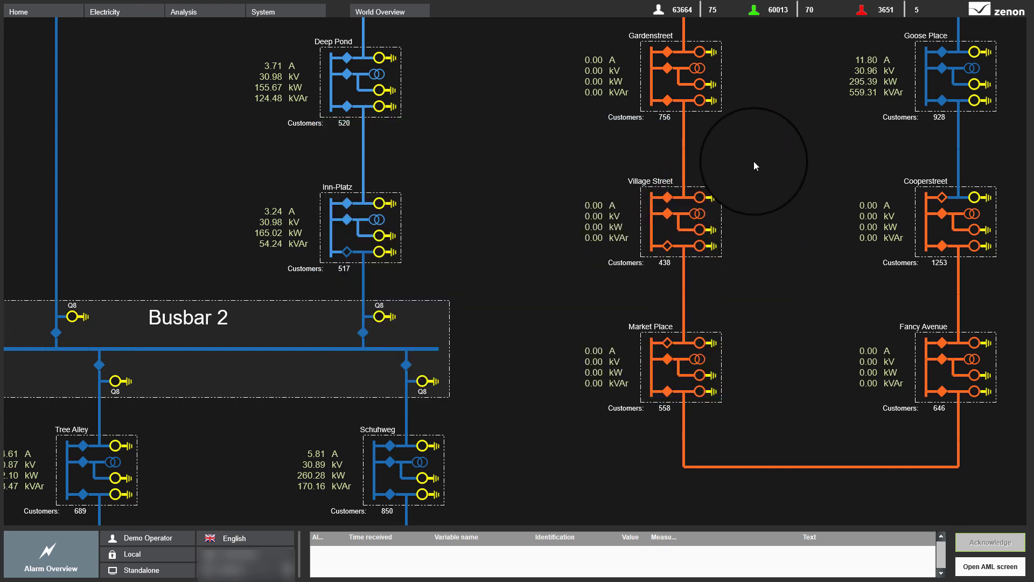
Close the circuit breaker of feeder 030F013 to re-energise Gardenstreet and Village Street
{"action": "left_click_drag", "start_coordinate": [754, 160], "coordinate": [694, 404]}
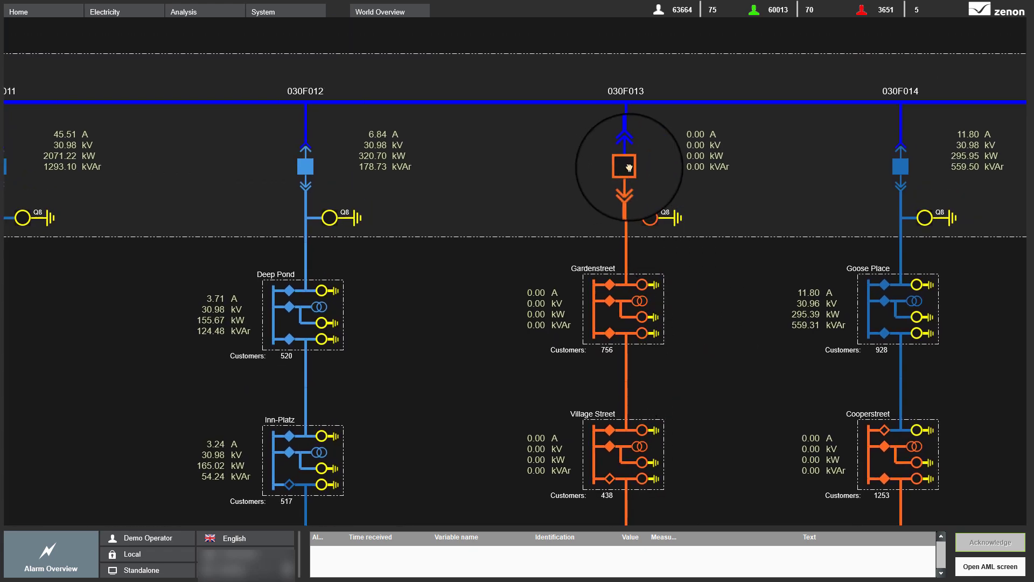
{"action": "left_click", "coordinate": [626, 166]}
{"action": "left_click", "coordinate": [647, 192]}
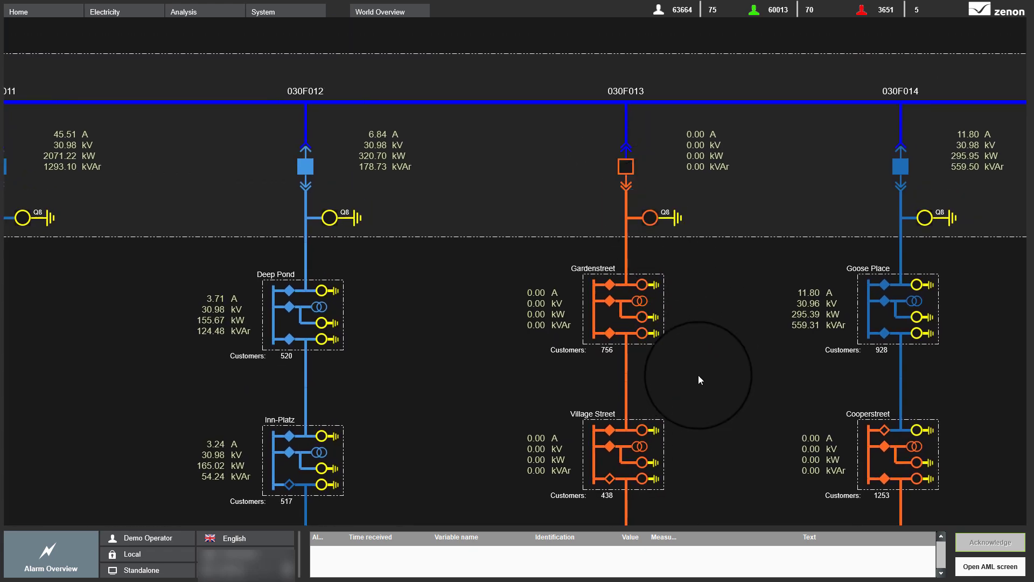
Close Cooperstreet's upper line switch by manual correction to resupply Cooperstreet, Fancy Avenue and Market Place
{"action": "left_click_drag", "start_coordinate": [707, 395], "coordinate": [609, 88]}
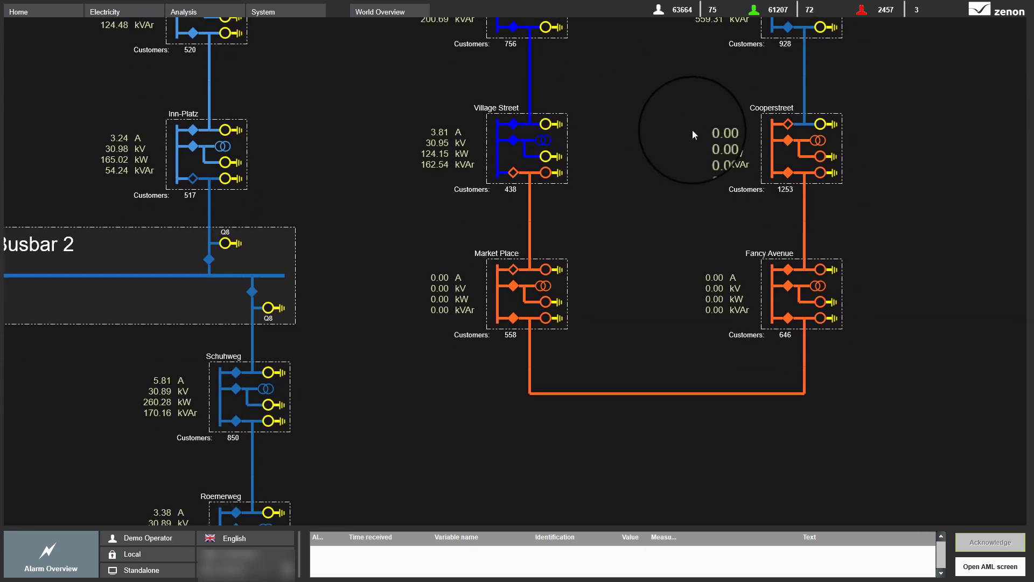
{"action": "left_click", "coordinate": [787, 124]}
{"action": "mouse_move", "coordinate": [805, 148]}
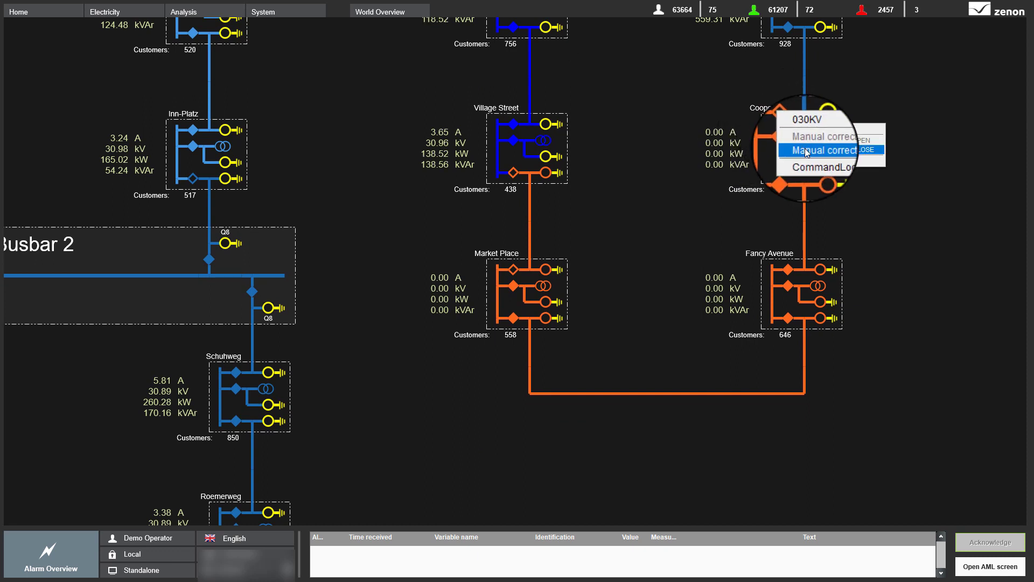
{"action": "left_click", "coordinate": [804, 150]}
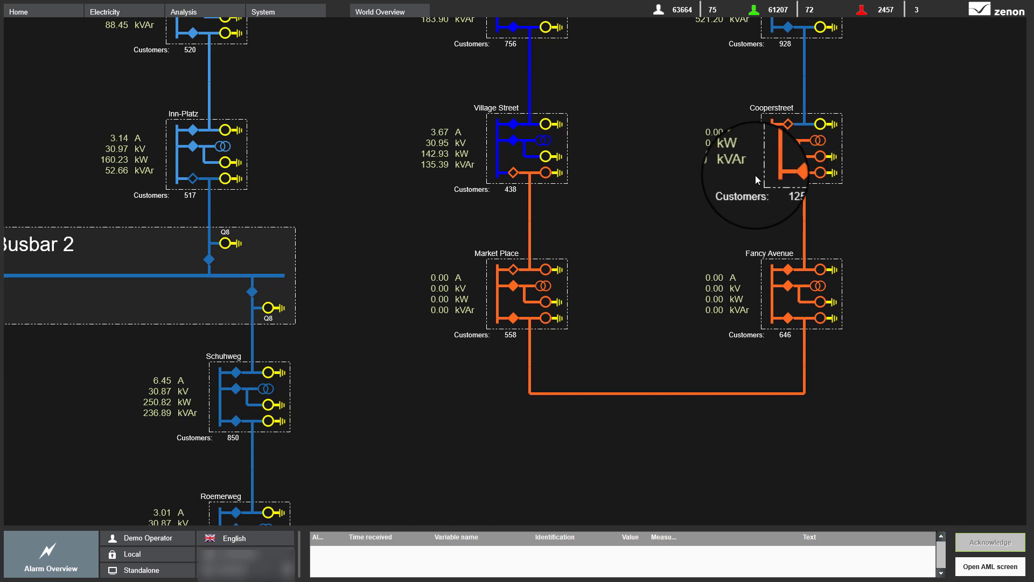